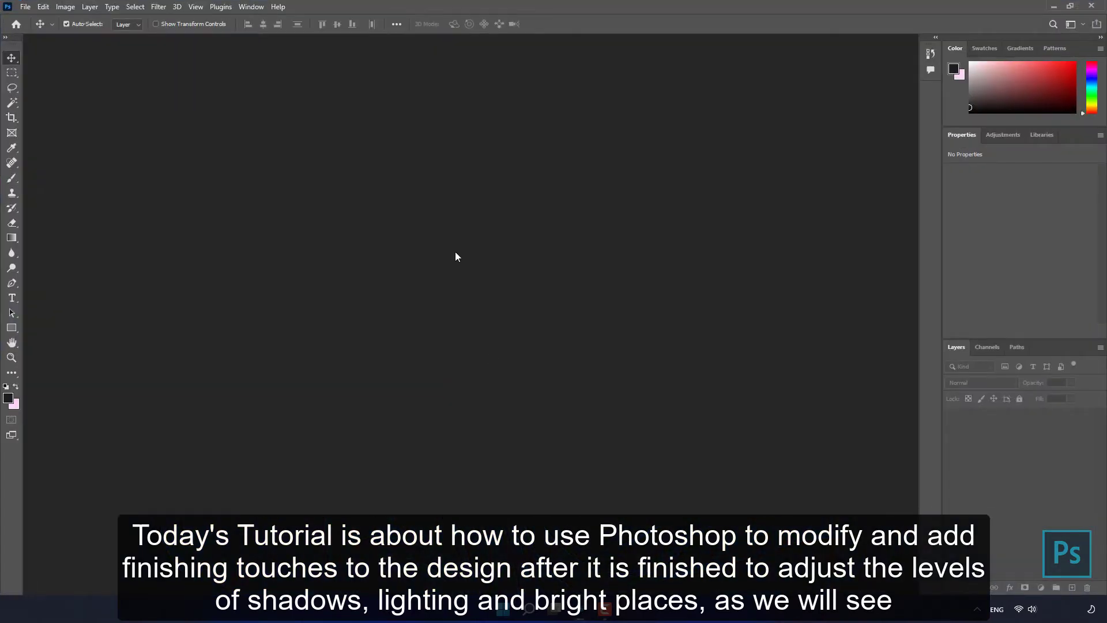
- Open the interior photo Corner_interior_scene copy.jpg
{"action": "key", "text": "ctrl+o"}
{"action": "double_click", "coordinate": [468, 136]}
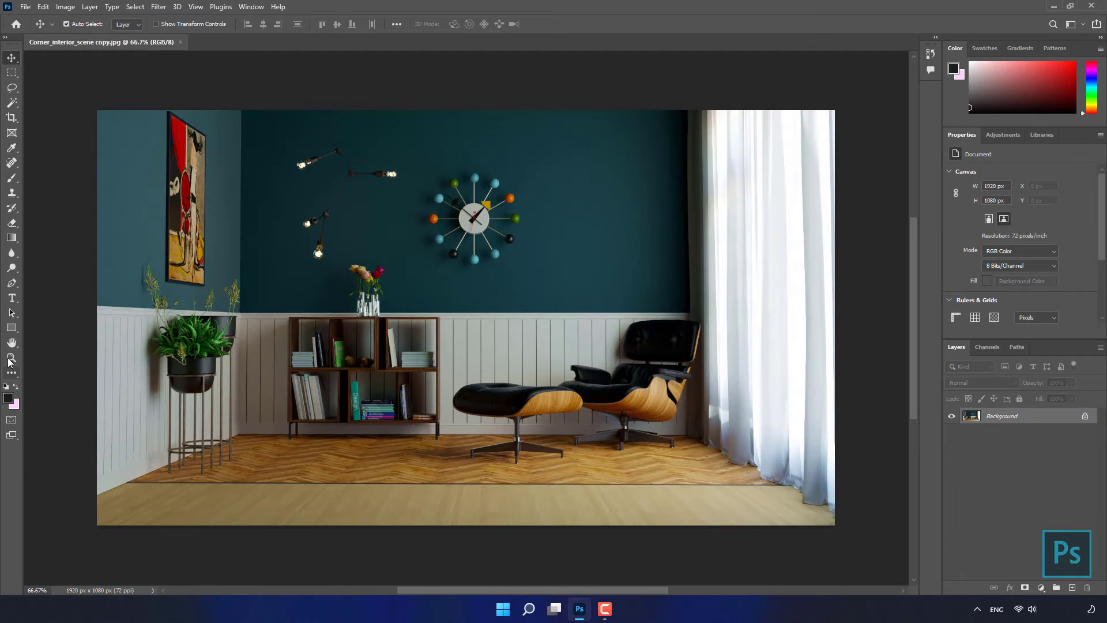
- Zoom in on the room and unlock the Background into Layer 0
{"action": "left_click", "coordinate": [11, 357]}
{"action": "left_click_drag", "start_coordinate": [267, 332], "coordinate": [306, 333]}
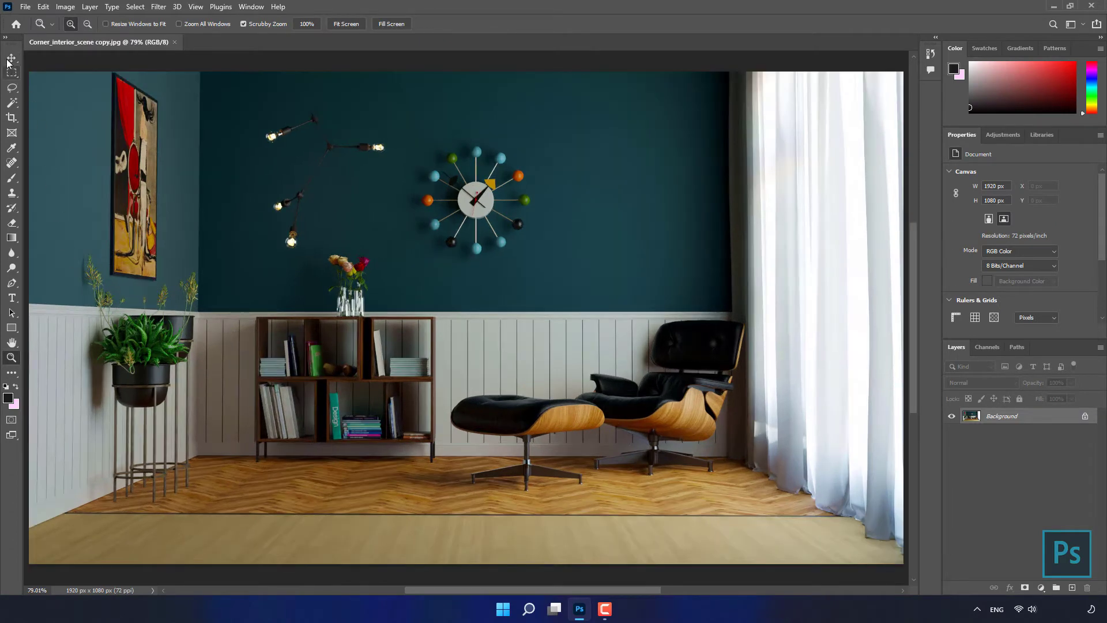
{"action": "key", "text": "v"}
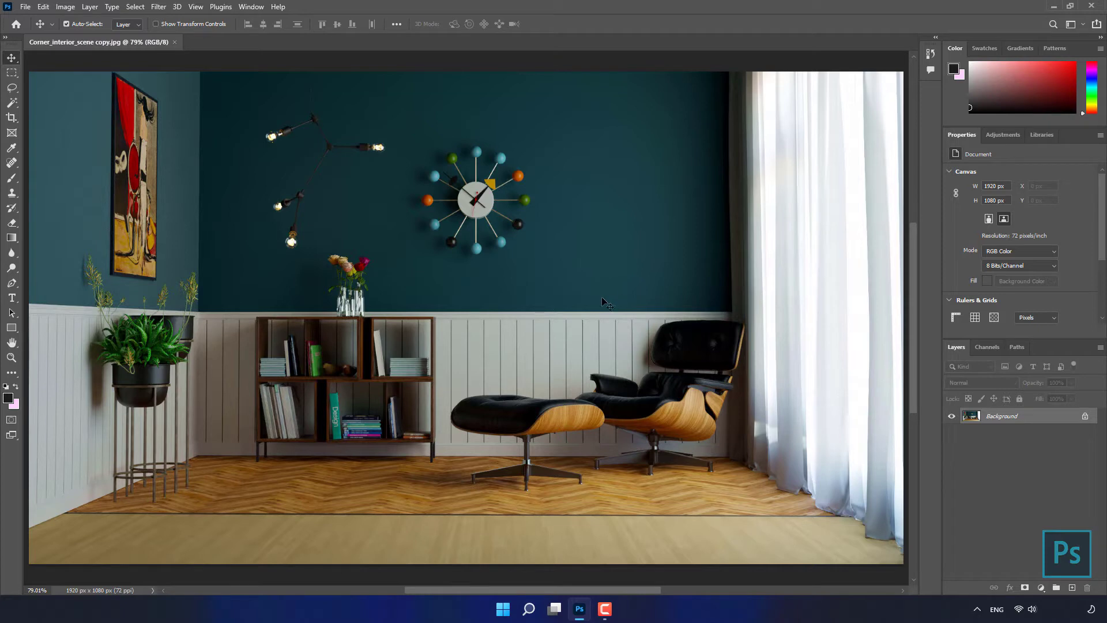
{"action": "left_click", "coordinate": [1083, 416]}
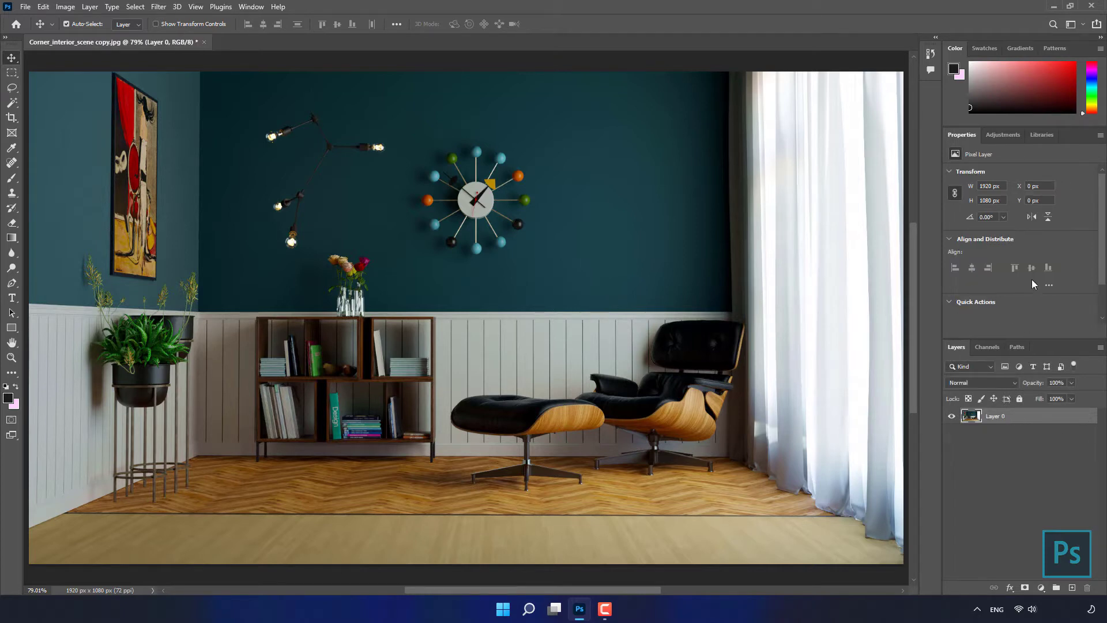
- Add a Hue/Saturation adjustment layer with Saturation -5
{"action": "left_click", "coordinate": [1003, 136]}
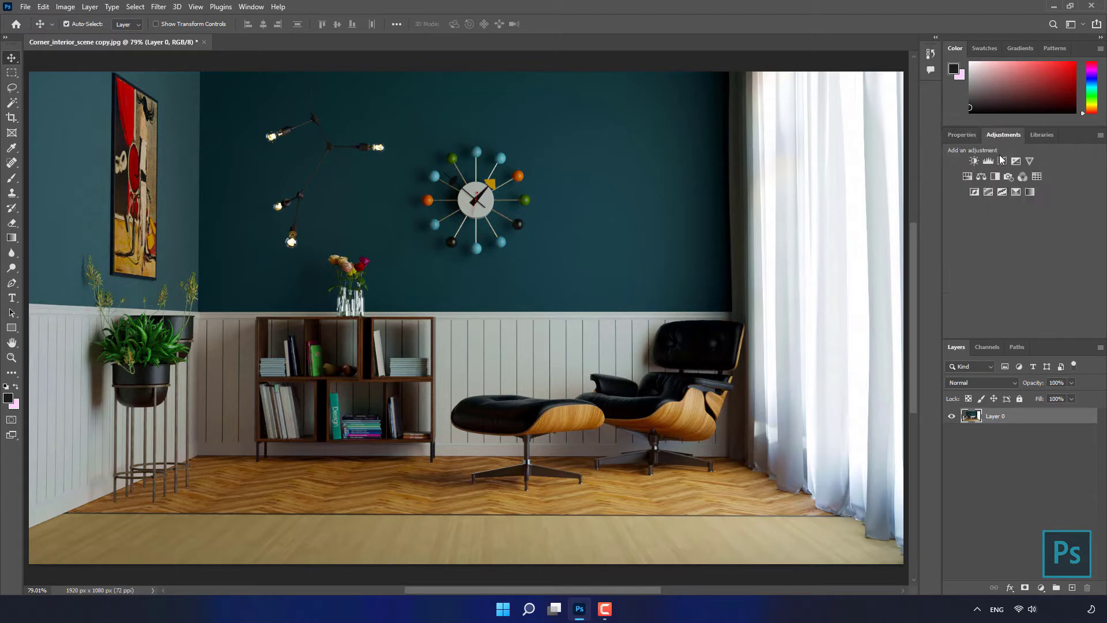
{"action": "left_click", "coordinate": [970, 177]}
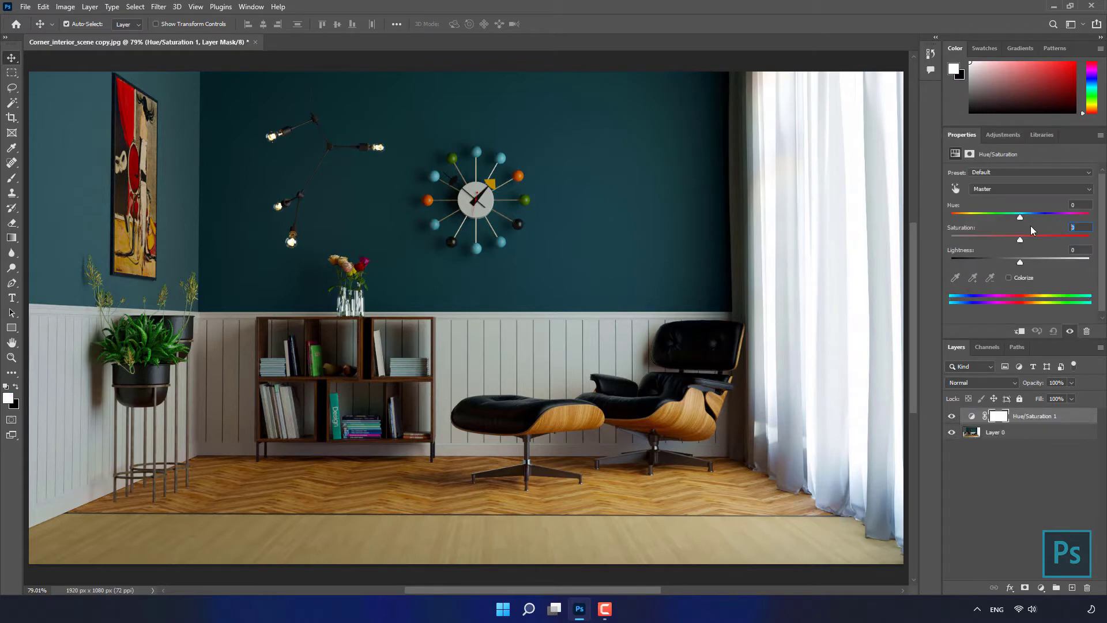
{"action": "type", "text": "5"}
{"action": "left_click", "coordinate": [1003, 136]}
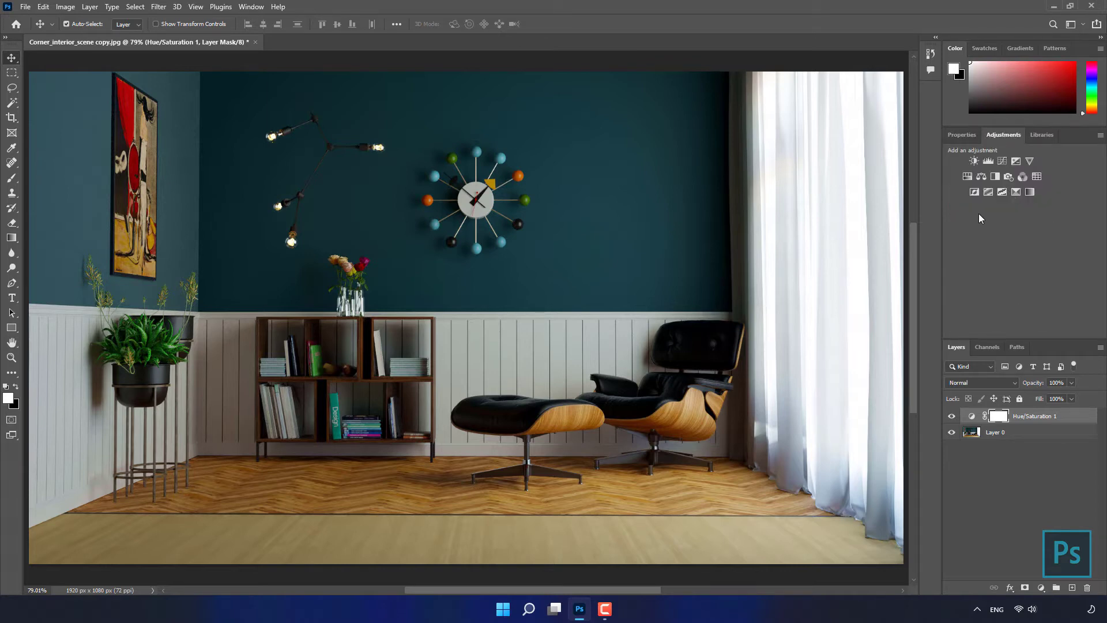
- Add Brightness/Contrast 1 and Curves 1 layers stacked below Hue/Saturation 1
{"action": "left_click", "coordinate": [974, 160]}
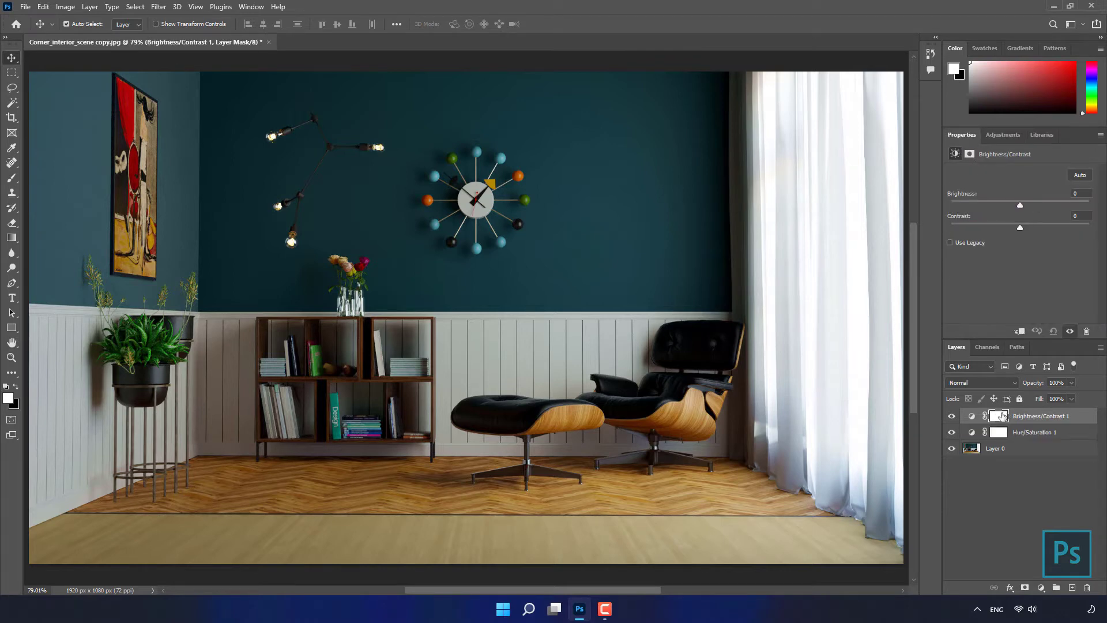
{"action": "left_click_drag", "start_coordinate": [976, 415], "coordinate": [973, 436]}
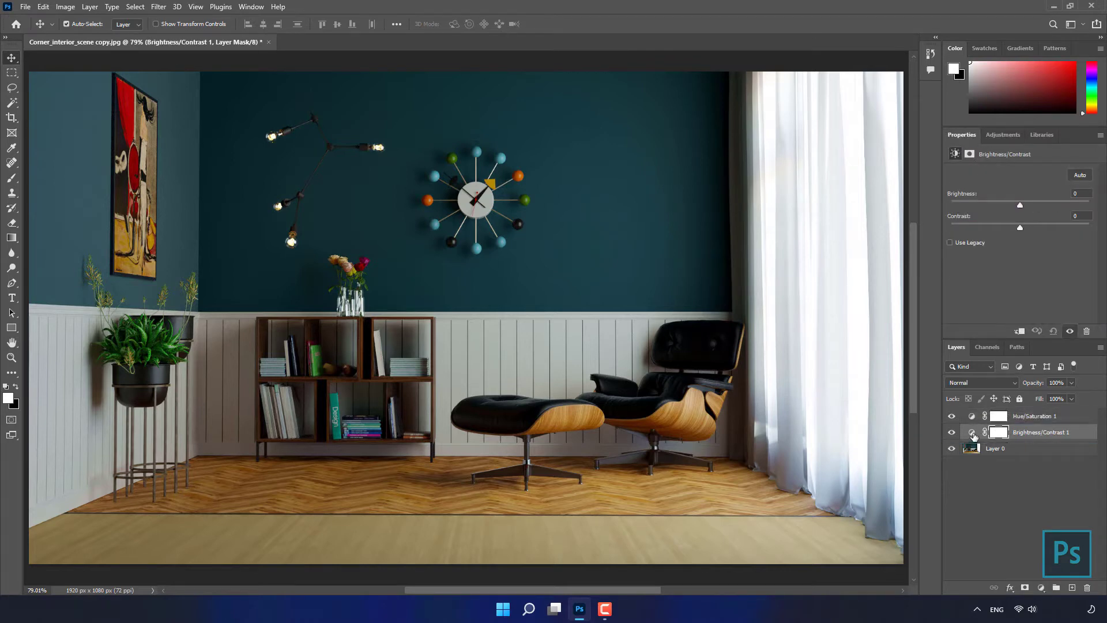
{"action": "left_click", "coordinate": [1006, 135]}
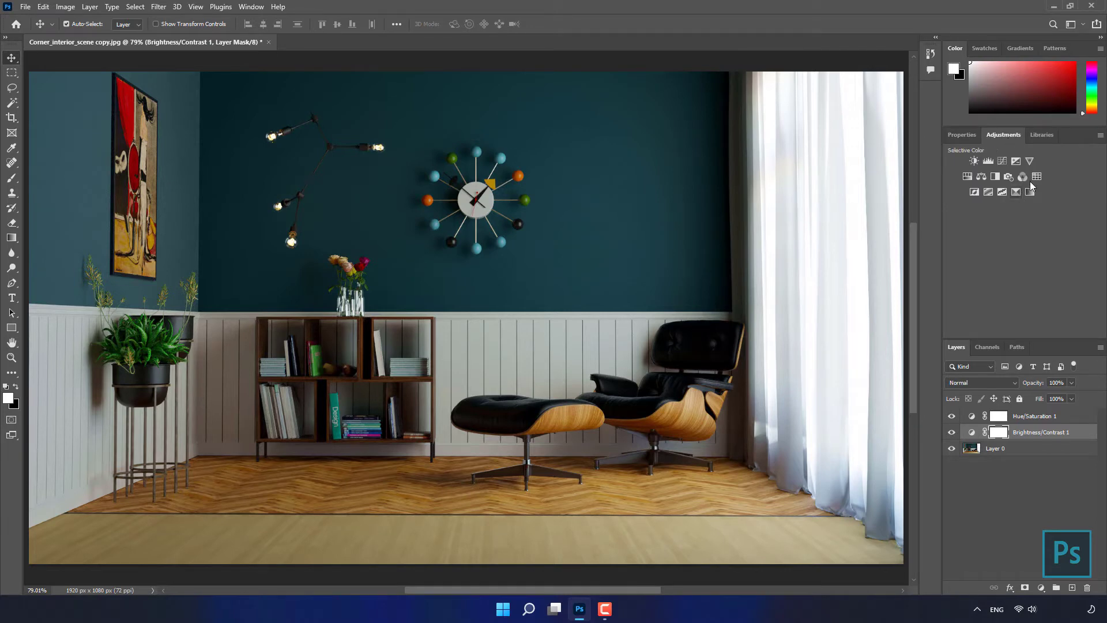
{"action": "left_click", "coordinate": [1003, 162]}
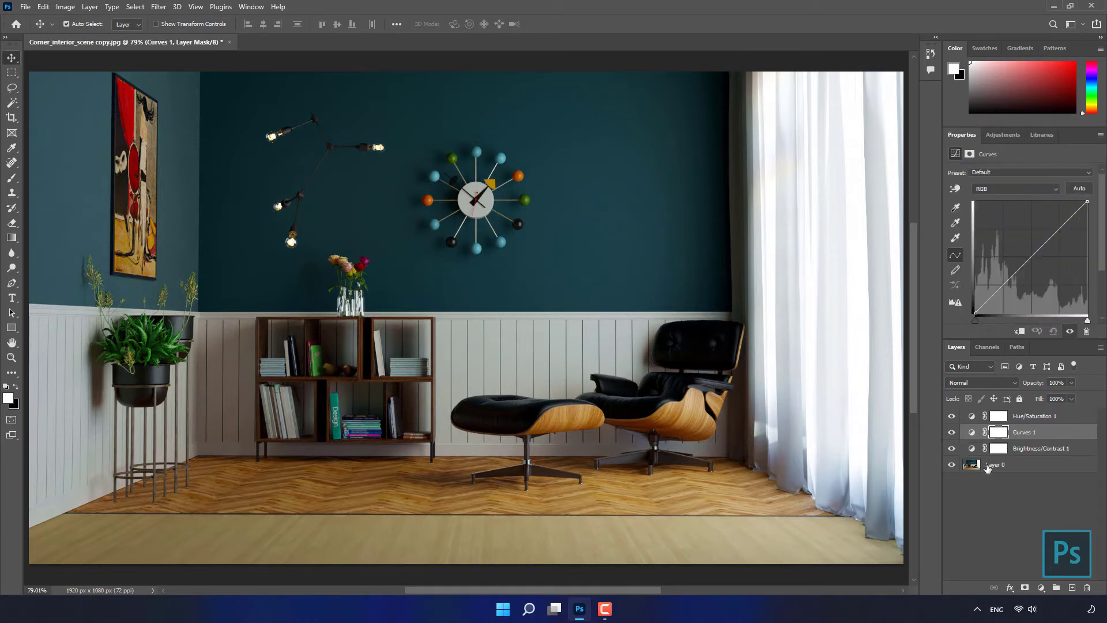
{"action": "left_click_drag", "start_coordinate": [972, 437], "coordinate": [973, 454]}
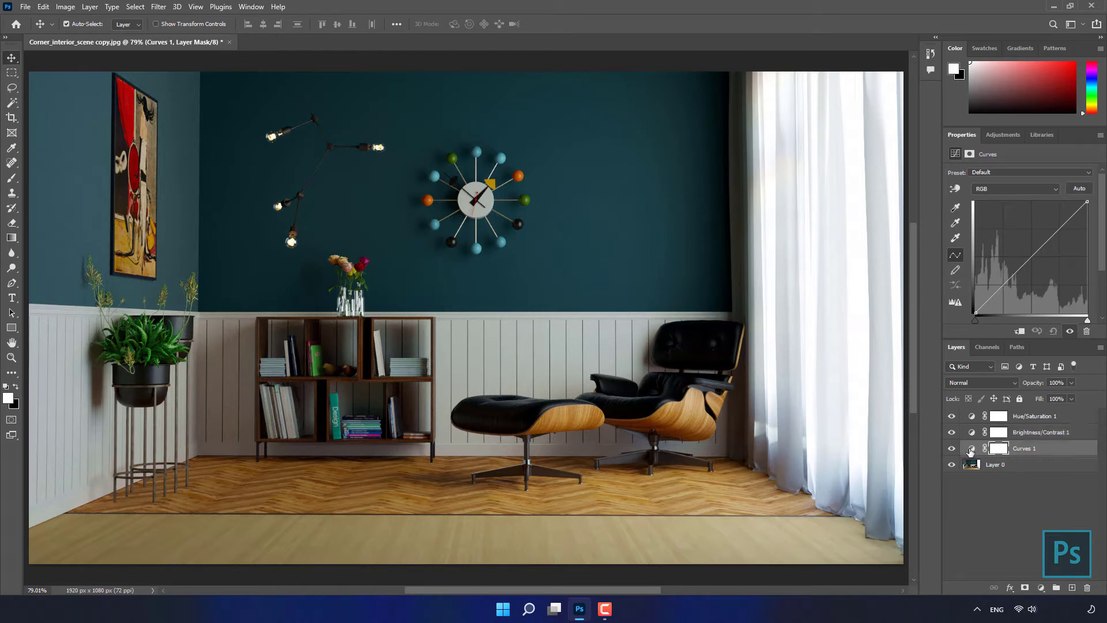
- Shape Curves 1 by lifting the black point and adding shadow points for faded shadows
{"action": "left_click", "coordinate": [972, 448]}
{"action": "left_click_drag", "start_coordinate": [975, 313], "coordinate": [971, 293]}
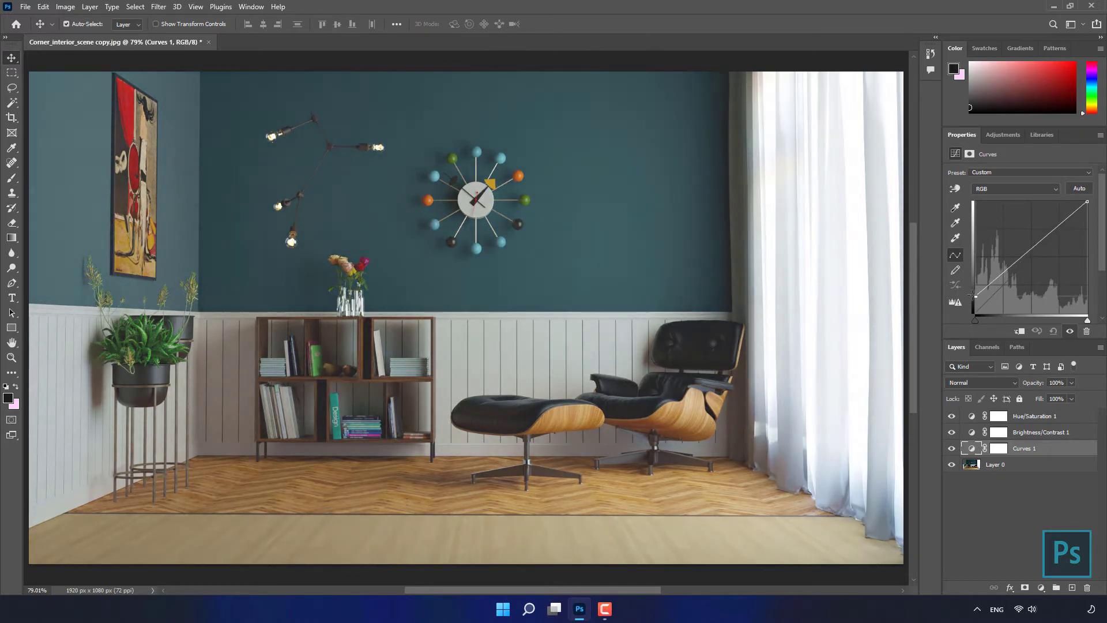
{"action": "left_click_drag", "start_coordinate": [988, 282], "coordinate": [989, 287]}
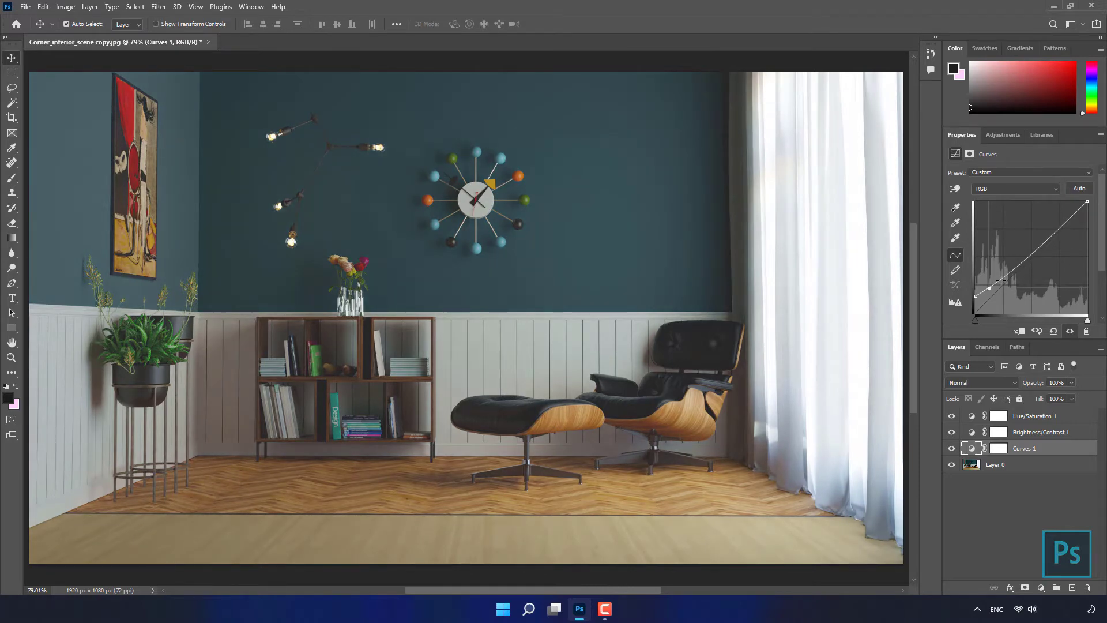
{"action": "left_click_drag", "start_coordinate": [1001, 281], "coordinate": [1001, 280]}
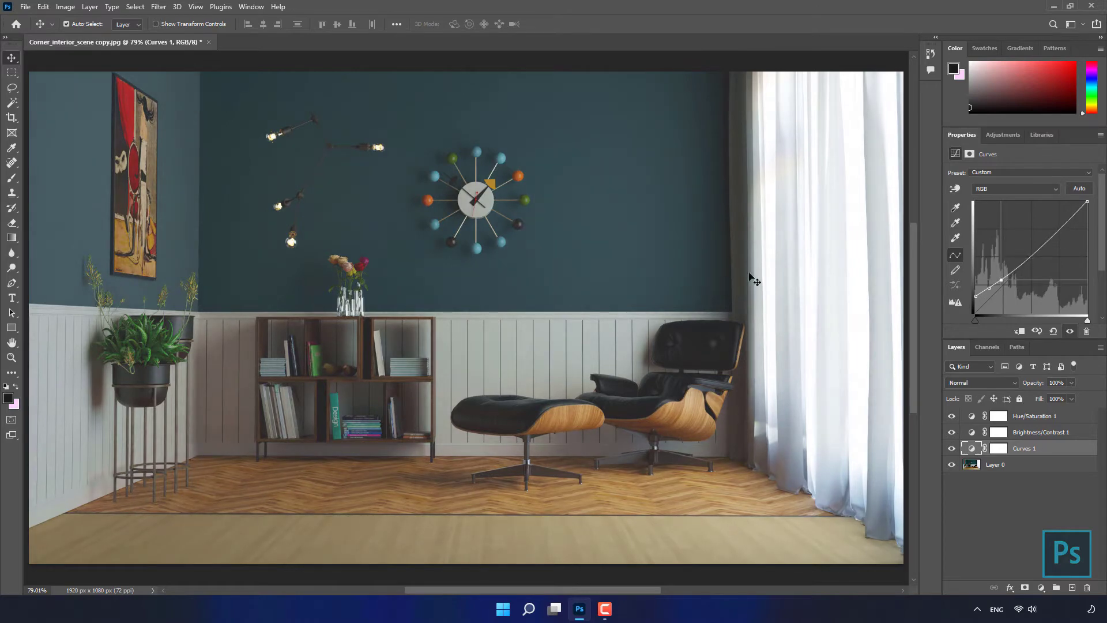
{"action": "left_click", "coordinate": [988, 289]}
{"action": "mouse_move", "coordinate": [988, 289]}
{"action": "left_mouse_down"}
{"action": "mouse_move", "coordinate": [1004, 280]}
{"action": "mouse_move", "coordinate": [988, 289]}
{"action": "left_mouse_up"}
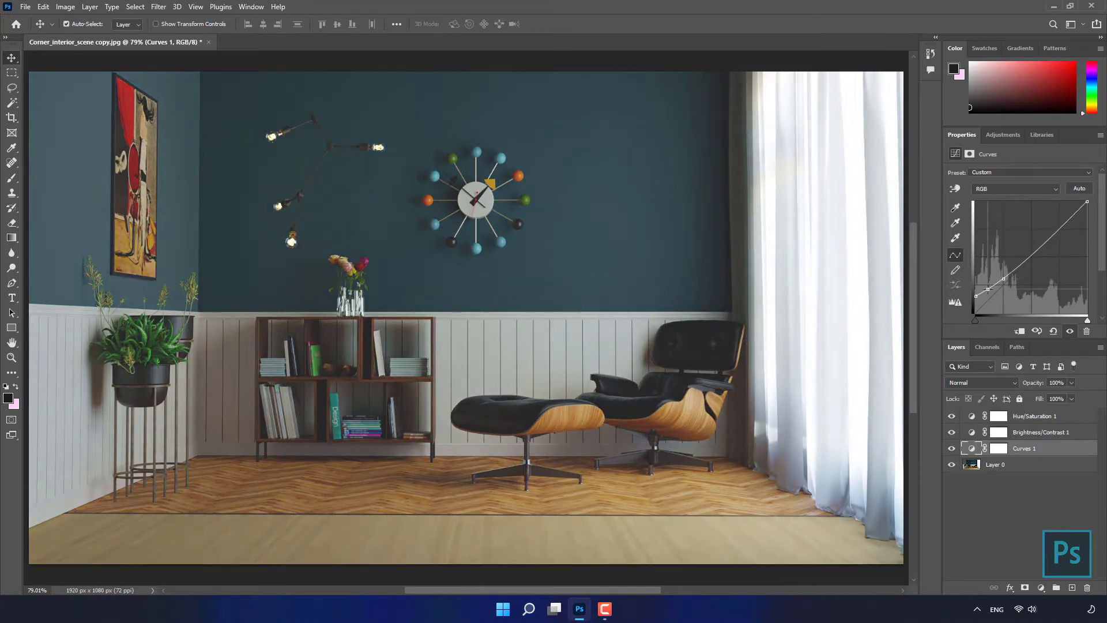
{"action": "left_click", "coordinate": [976, 295]}
{"action": "left_click_drag", "start_coordinate": [975, 295], "coordinate": [978, 294]}
{"action": "left_click_drag", "start_coordinate": [978, 294], "coordinate": [974, 294]}
- Add Brightness/Contrast 2 below Curves 1 with Brightness 20
{"action": "left_click", "coordinate": [1002, 134]}
{"action": "left_click", "coordinate": [976, 161]}
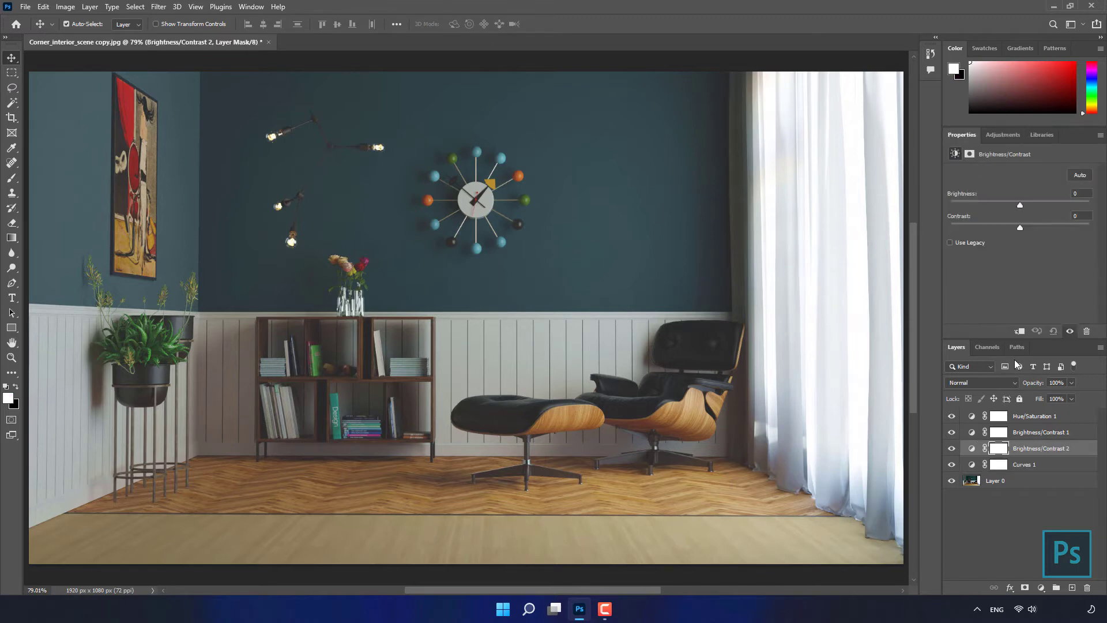
{"action": "left_click_drag", "start_coordinate": [974, 451], "coordinate": [973, 468]}
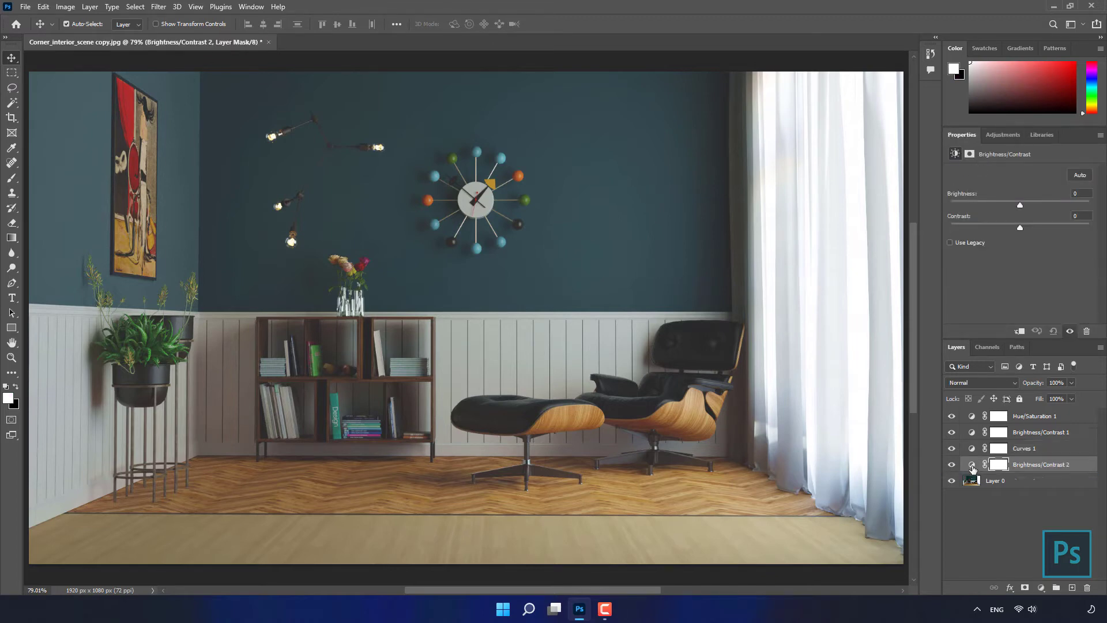
{"action": "left_click", "coordinate": [972, 465]}
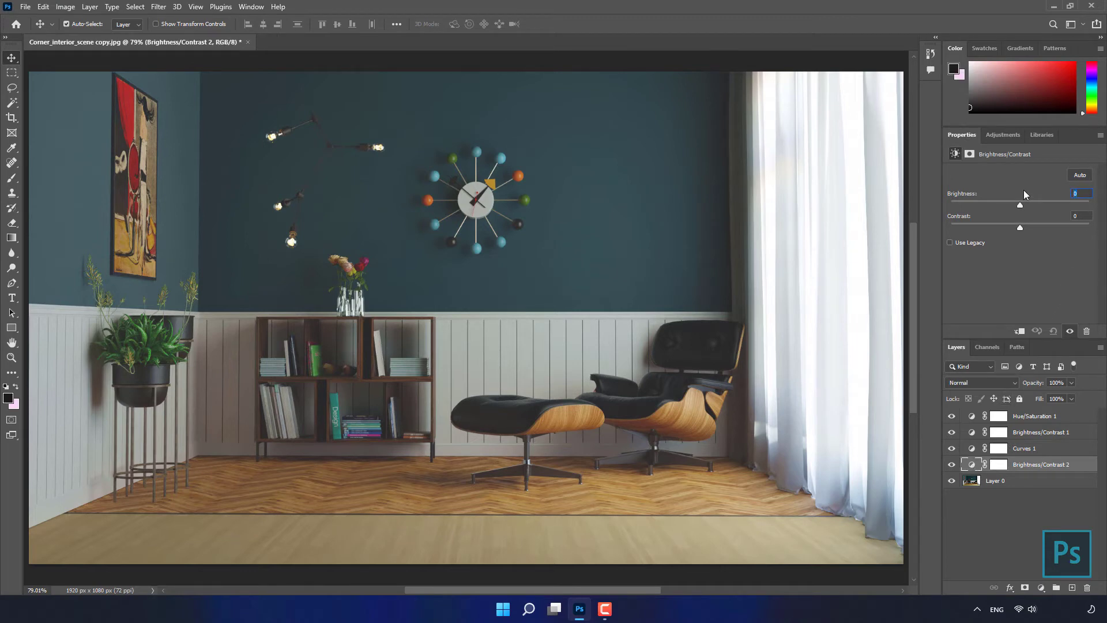
{"action": "type", "text": "20"}
{"action": "key", "text": "Return"}
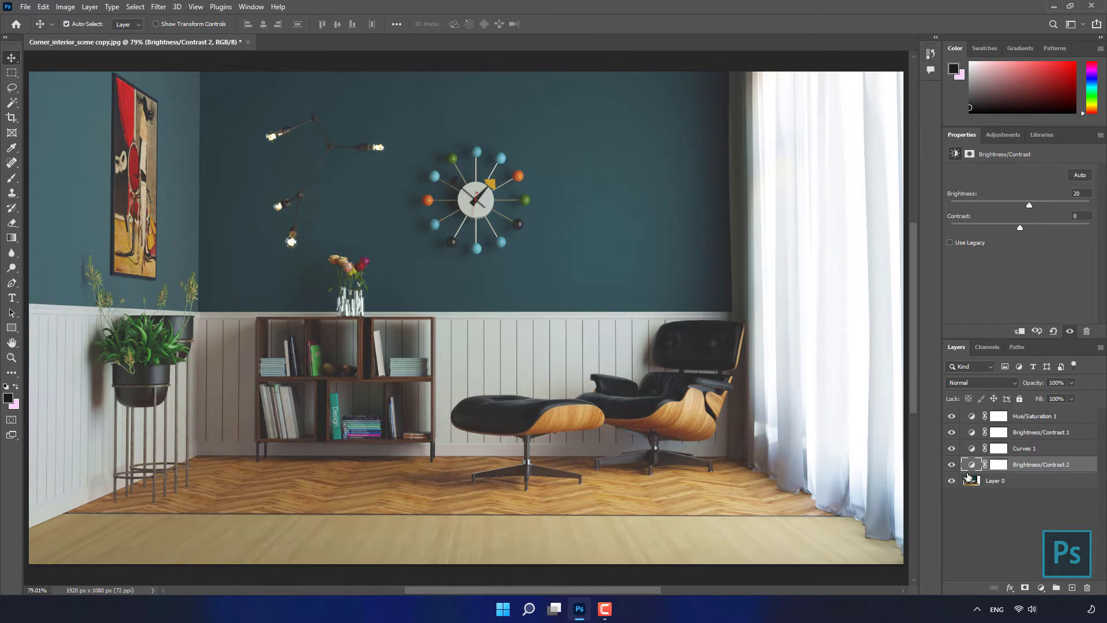
- Add Color Balance 1 above Layer 0 with midtones +15, +2, -8
{"action": "left_click", "coordinate": [1001, 135]}
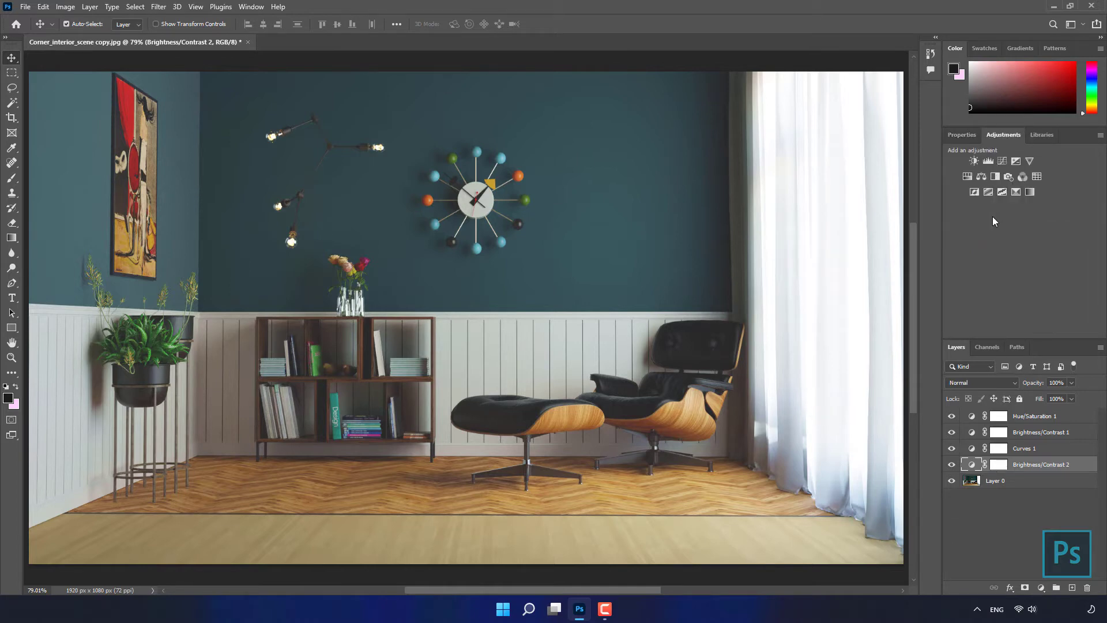
{"action": "left_click", "coordinate": [981, 177]}
{"action": "left_click_drag", "start_coordinate": [971, 464], "coordinate": [973, 491]}
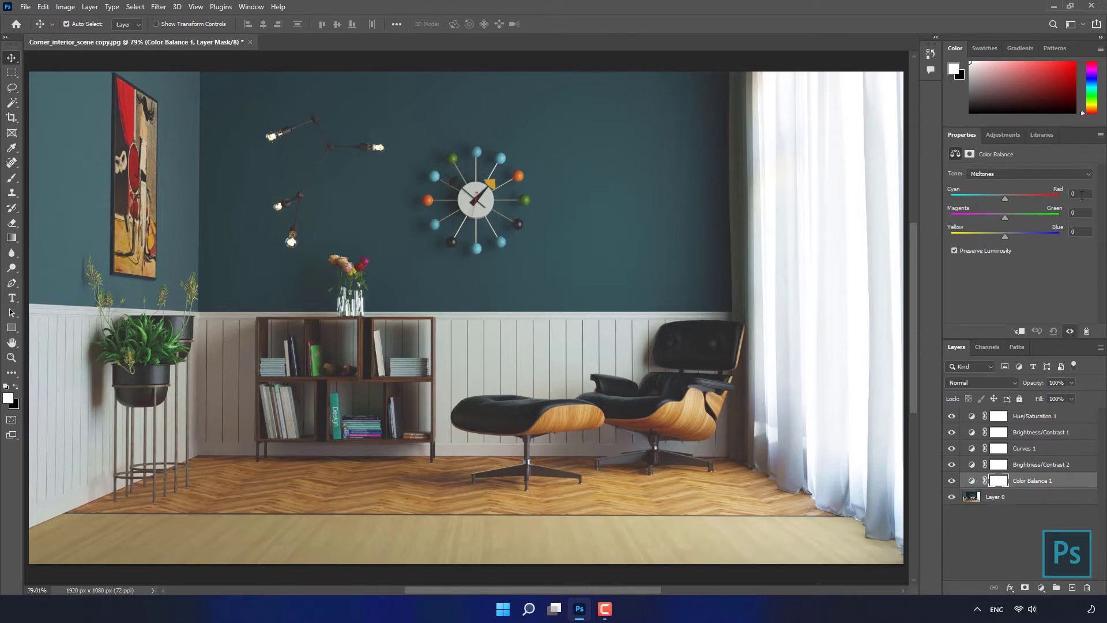
{"action": "type", "text": "15"}
{"action": "key", "text": "Tab"}
{"action": "type", "text": "2"}
{"action": "key", "text": "Tab"}
{"action": "type", "text": "8"}
- Duplicate Layer 0 above Brightness/Contrast 2, apply High Pass 0.5 px, and blend it in Overlay
{"action": "left_click_drag", "start_coordinate": [988, 497], "coordinate": [1064, 586]}
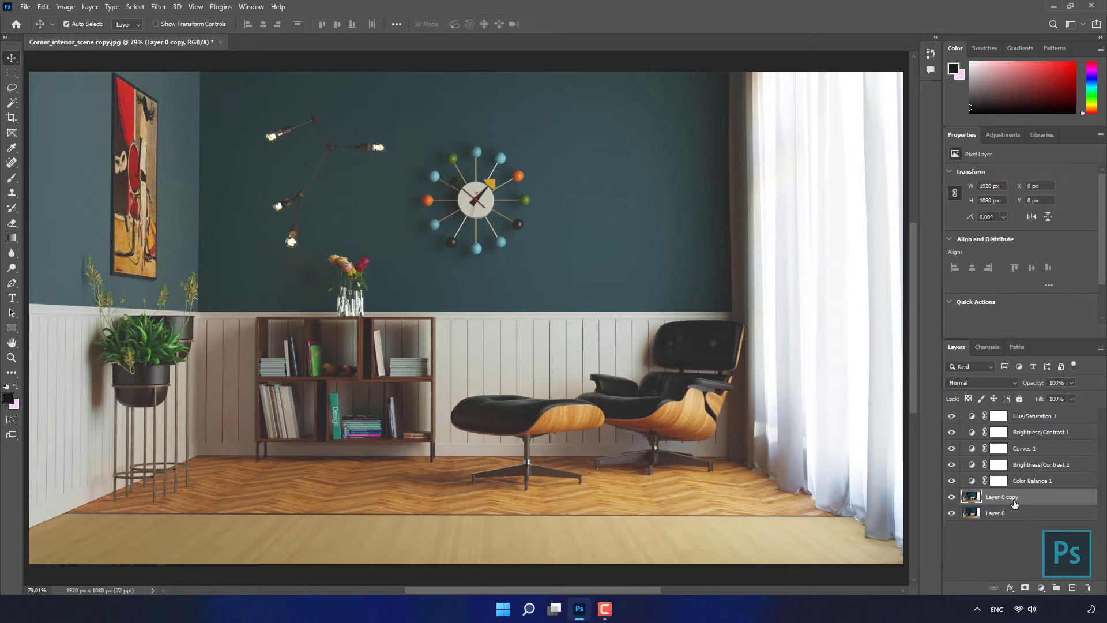
{"action": "left_click_drag", "start_coordinate": [997, 497], "coordinate": [982, 457]}
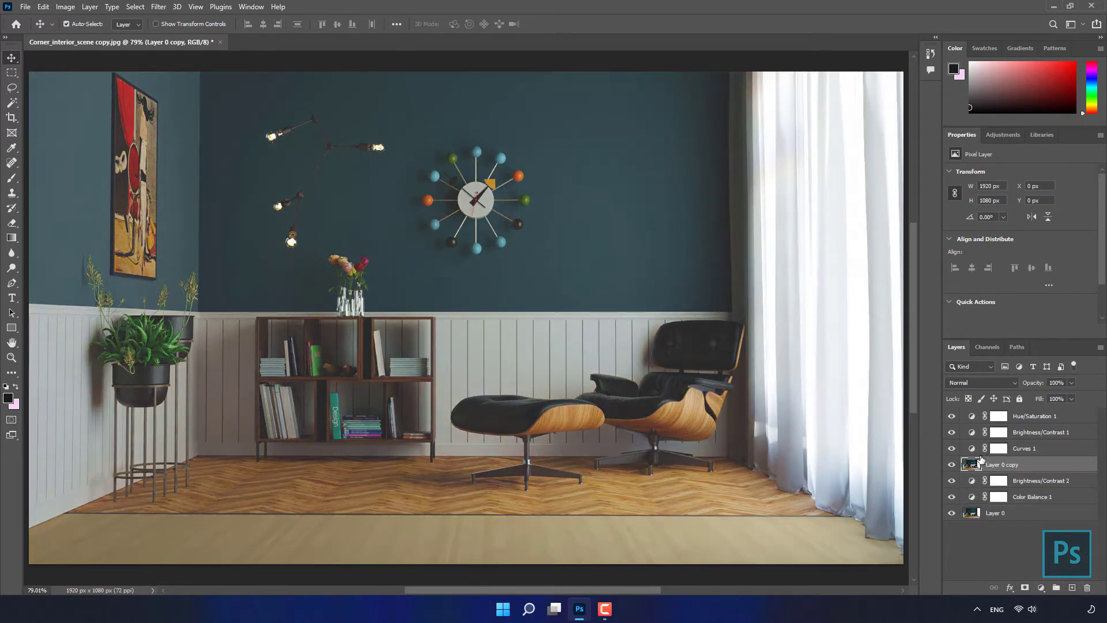
{"action": "left_click", "coordinate": [158, 7]}
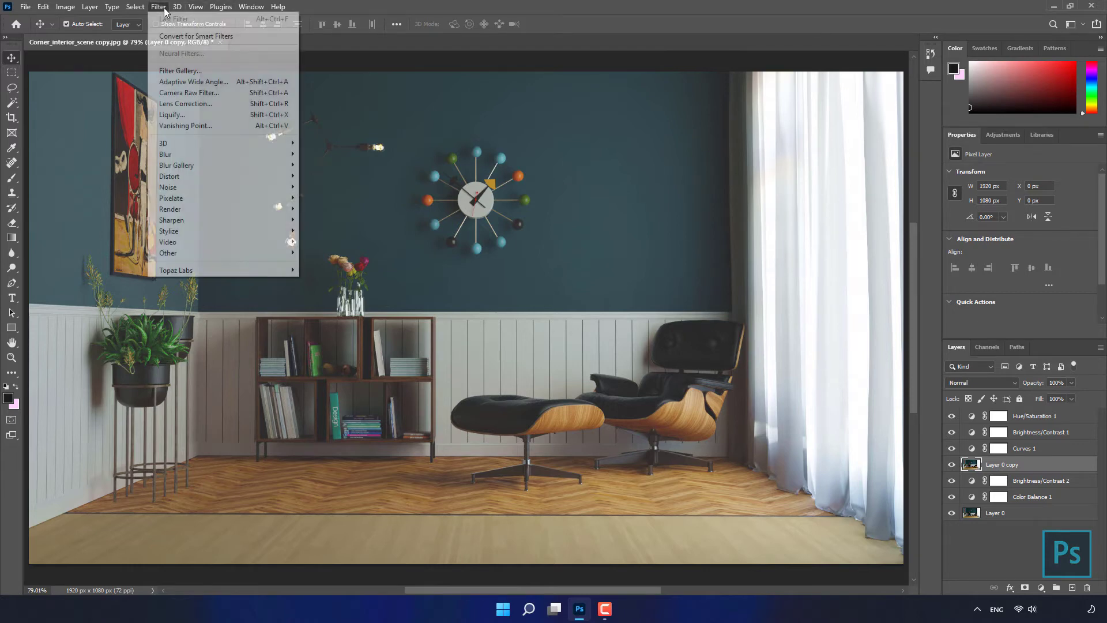
{"action": "mouse_move", "coordinate": [221, 252]}
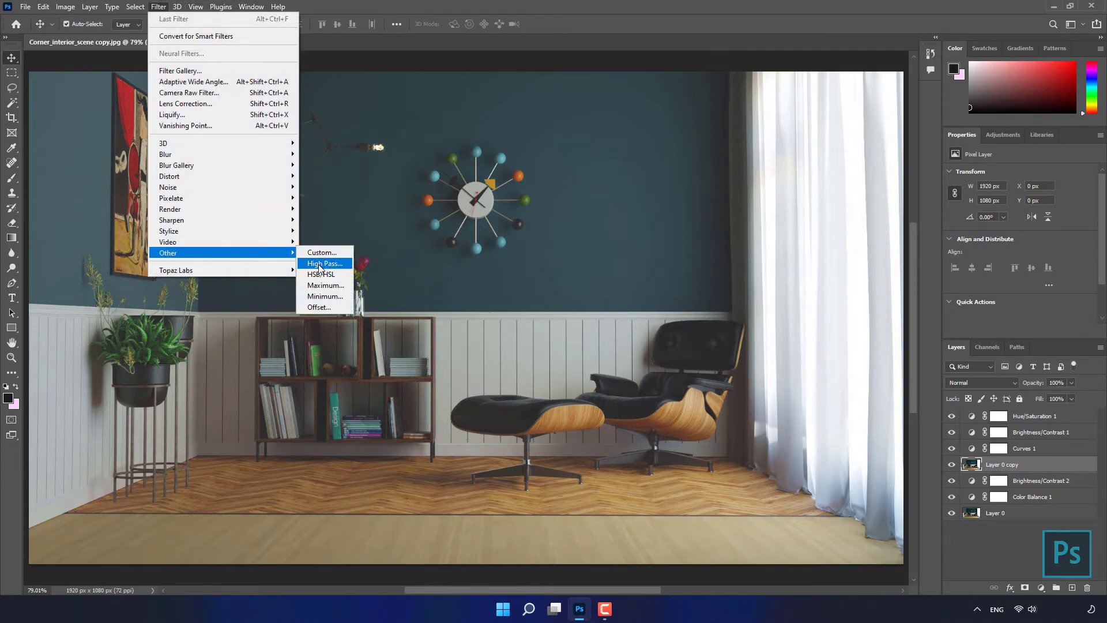
{"action": "left_click", "coordinate": [323, 265]}
{"action": "key", "text": "Up"}
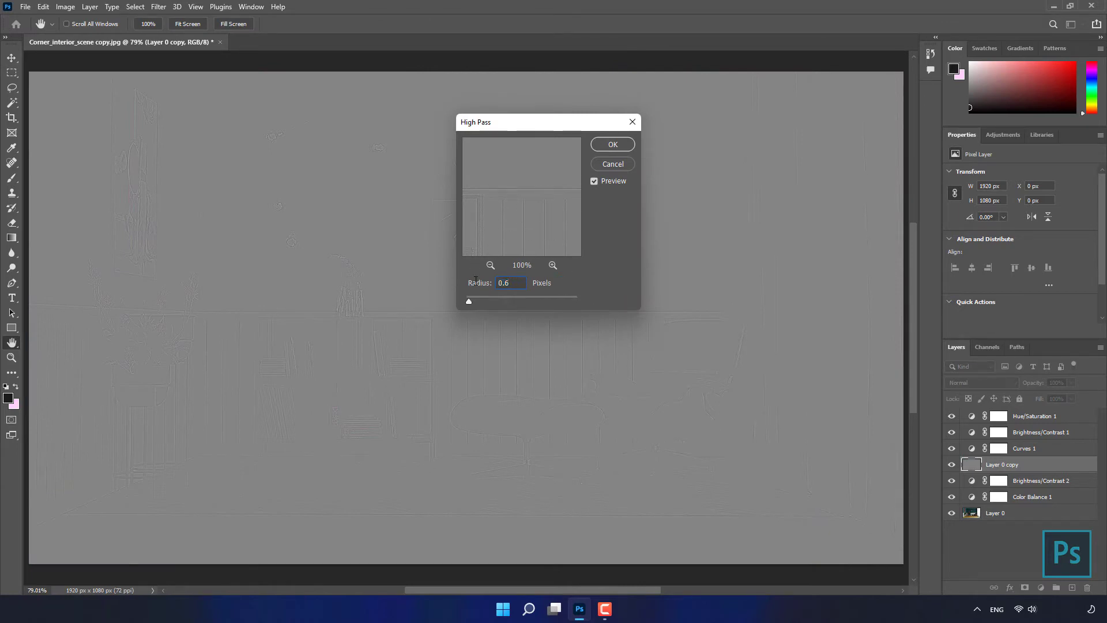
{"action": "type", "text": ".5"}
{"action": "left_click", "coordinate": [612, 144]}
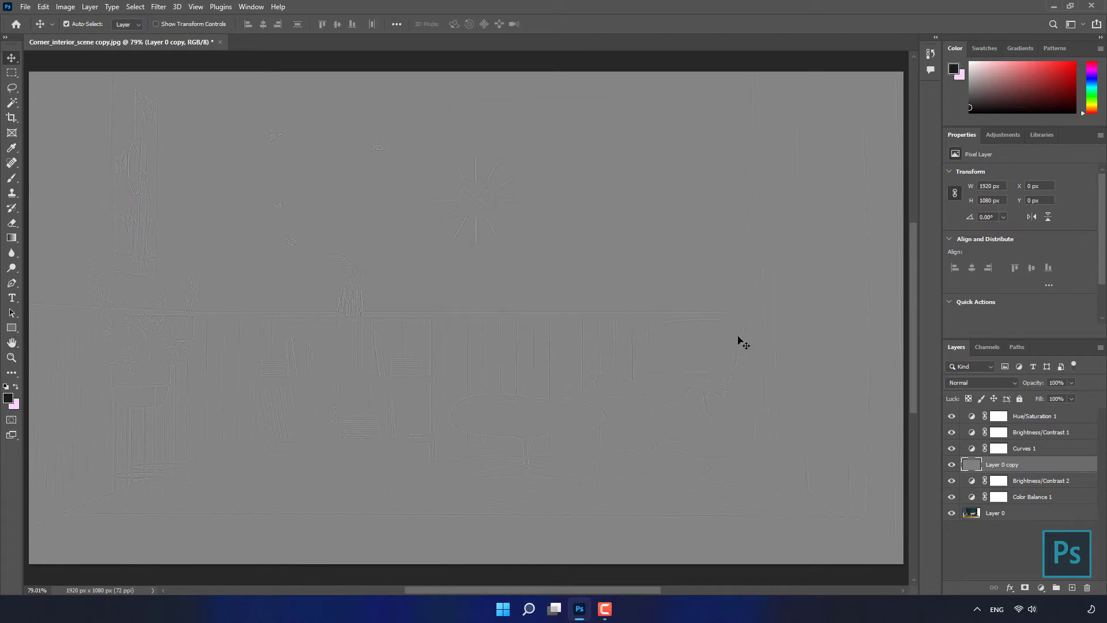
{"action": "left_click", "coordinate": [981, 383]}
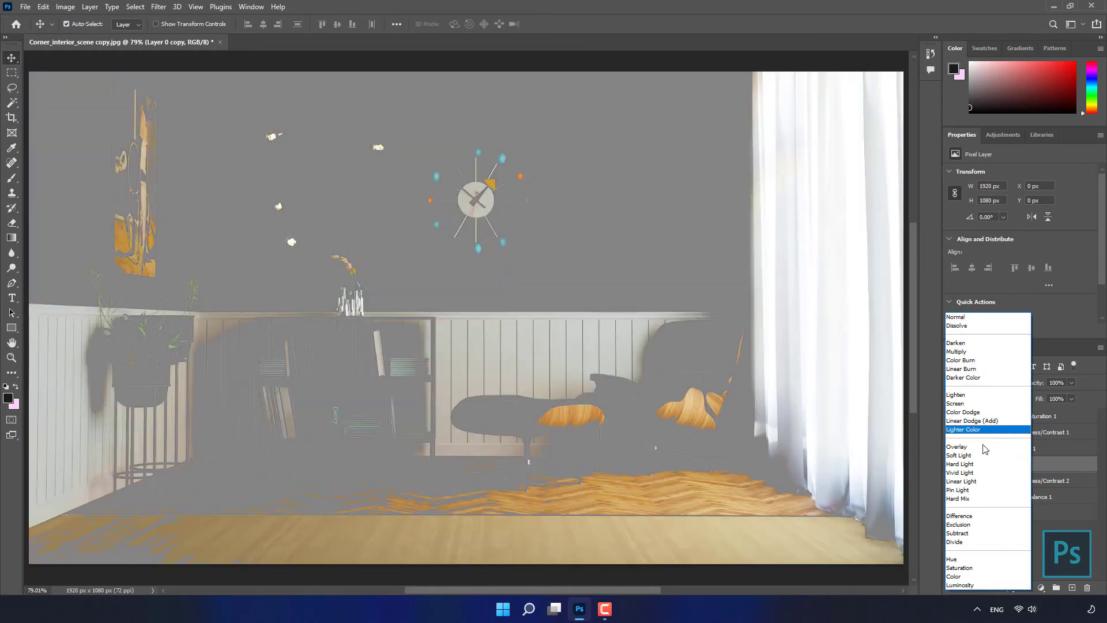
{"action": "left_click", "coordinate": [980, 447]}
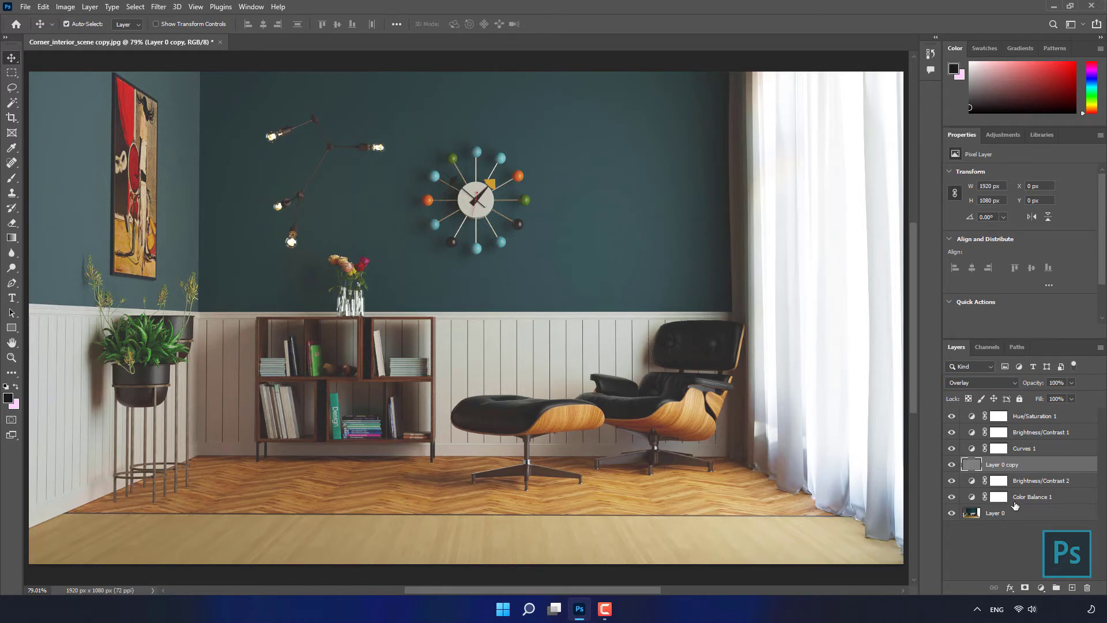
- Merge all layers from Hue/Saturation 1 down to Layer 0 into one
{"action": "left_click", "coordinate": [973, 415]}
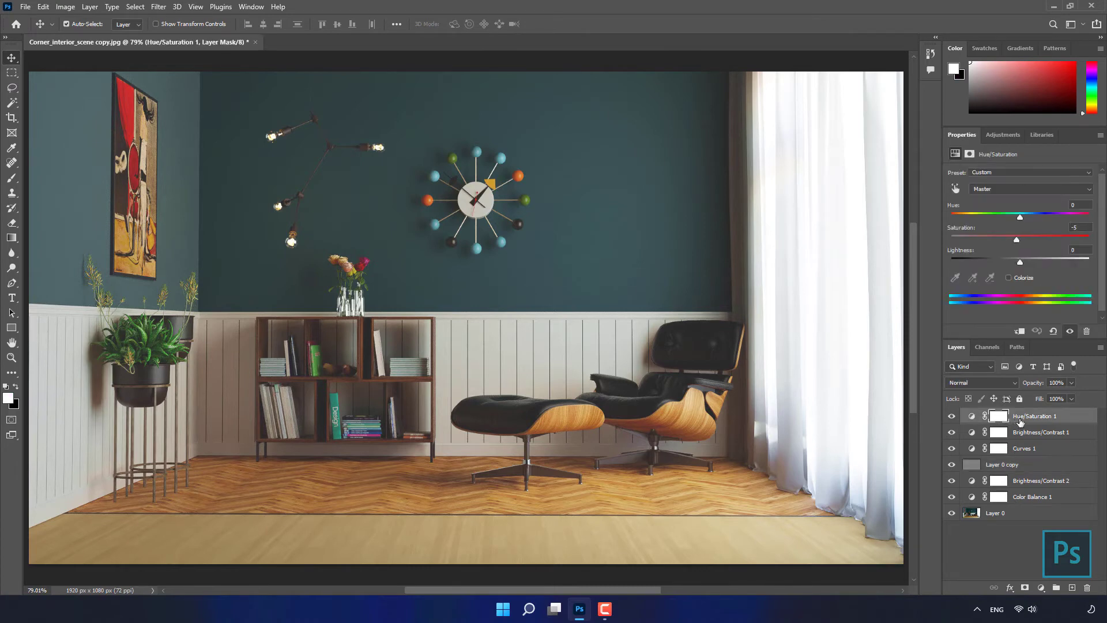
{"action": "left_click", "coordinate": [1030, 512], "text": "shift"}
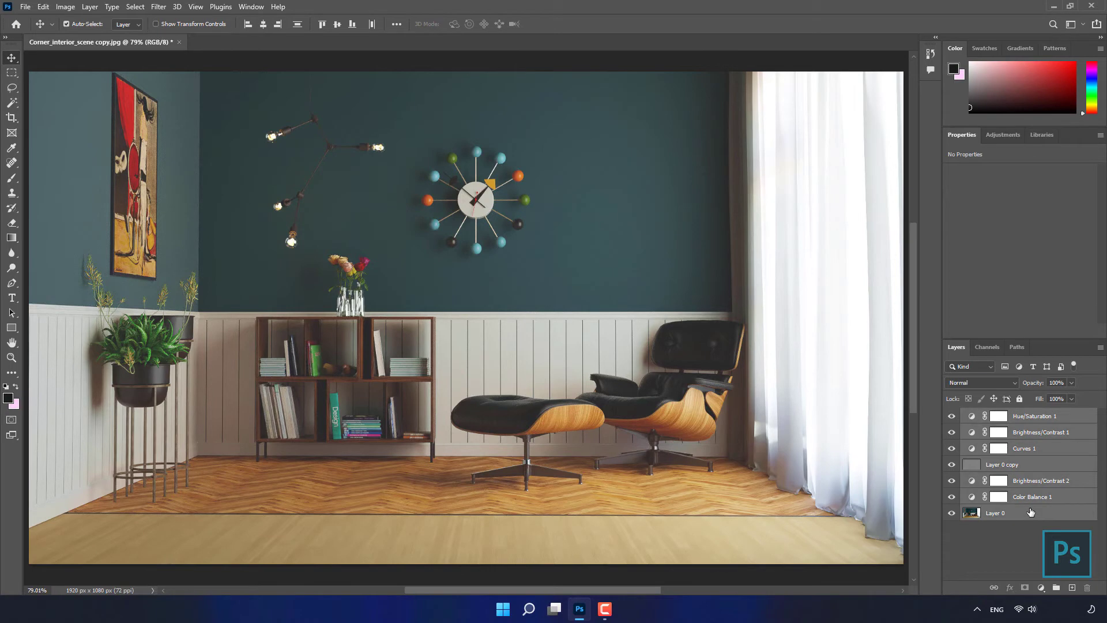
{"action": "right_click", "coordinate": [1030, 513]}
{"action": "left_click", "coordinate": [1017, 361]}
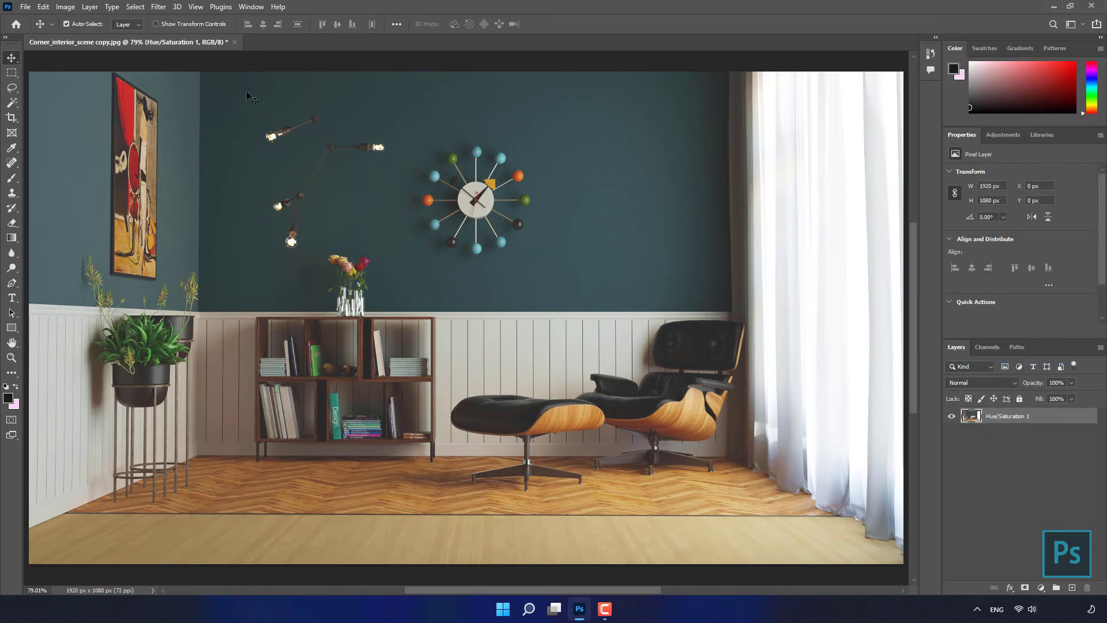
- In Camera Raw, set Exposure +0.55, Contrast +5, Highlights -80 and Saturation -10
{"action": "left_click", "coordinate": [160, 7]}
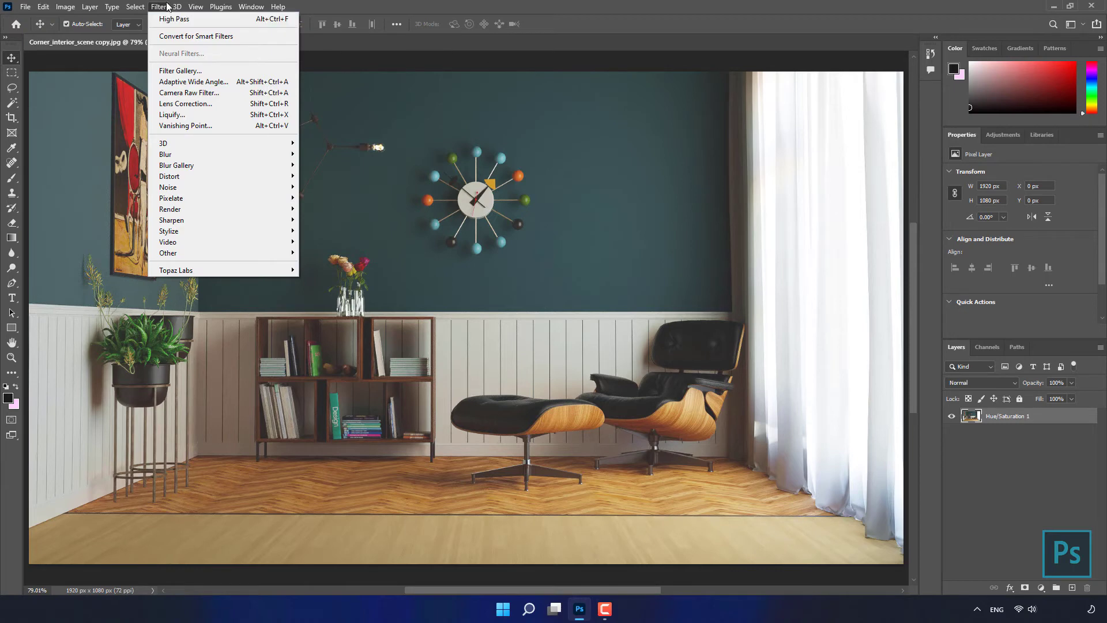
{"action": "left_click", "coordinate": [189, 93]}
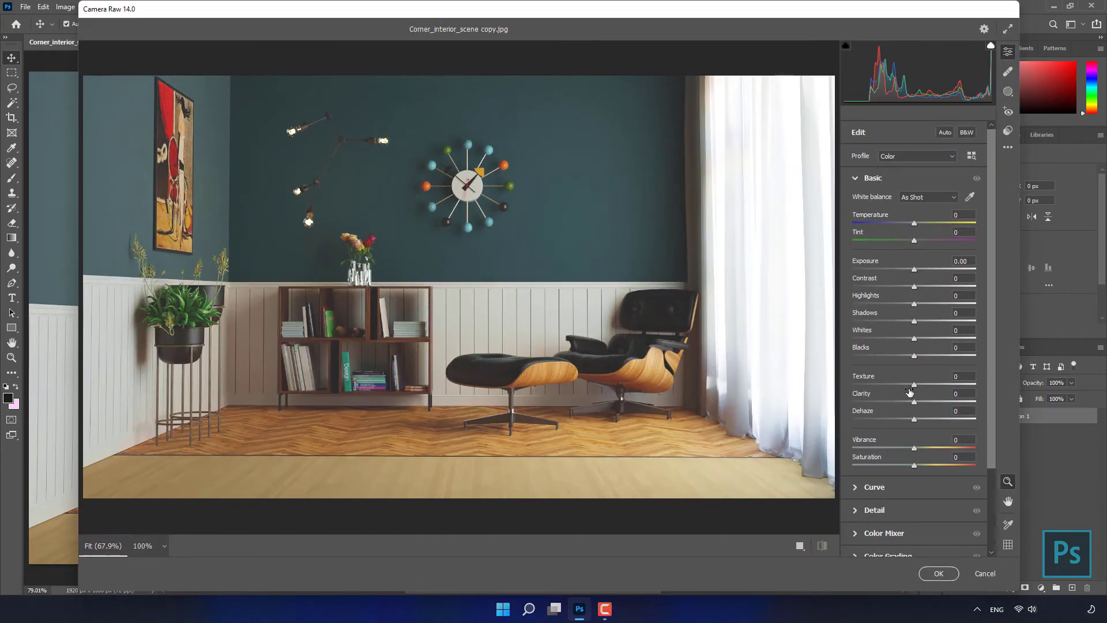
{"action": "left_click_drag", "start_coordinate": [916, 463], "coordinate": [897, 466]}
{"action": "left_click_drag", "start_coordinate": [914, 269], "coordinate": [922, 270]}
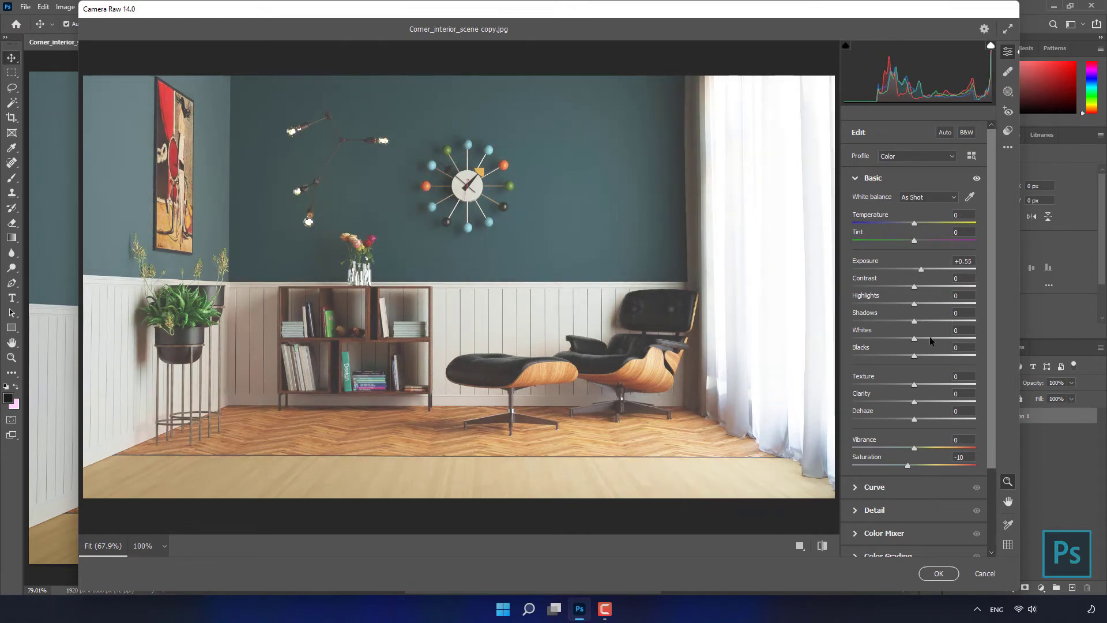
{"action": "left_click_drag", "start_coordinate": [912, 288], "coordinate": [916, 289]}
{"action": "mouse_move", "coordinate": [913, 304]}
{"action": "left_mouse_down"}
{"action": "mouse_move", "coordinate": [969, 304]}
{"action": "mouse_move", "coordinate": [835, 304]}
{"action": "mouse_move", "coordinate": [996, 297]}
{"action": "mouse_move", "coordinate": [849, 290]}
{"action": "mouse_move", "coordinate": [837, 300]}
{"action": "mouse_move", "coordinate": [866, 300]}
{"action": "left_mouse_up"}
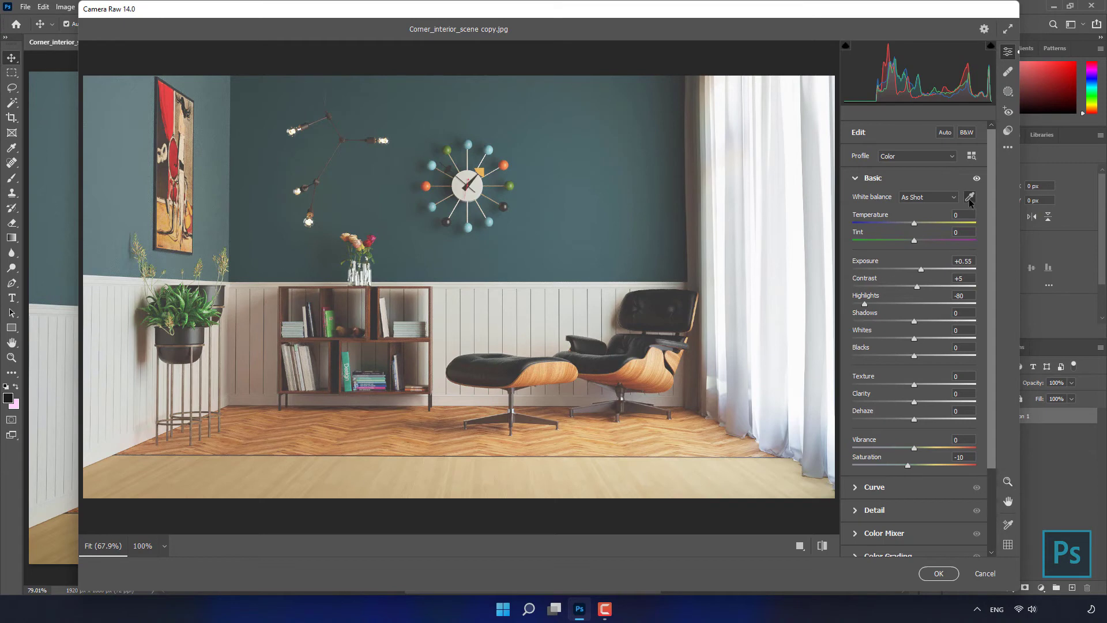
- Sample neutral spots for white balance Temperature -10, Tint 0, then apply Camera Raw
{"action": "left_click", "coordinate": [970, 197]}
{"action": "left_click", "coordinate": [696, 220]}
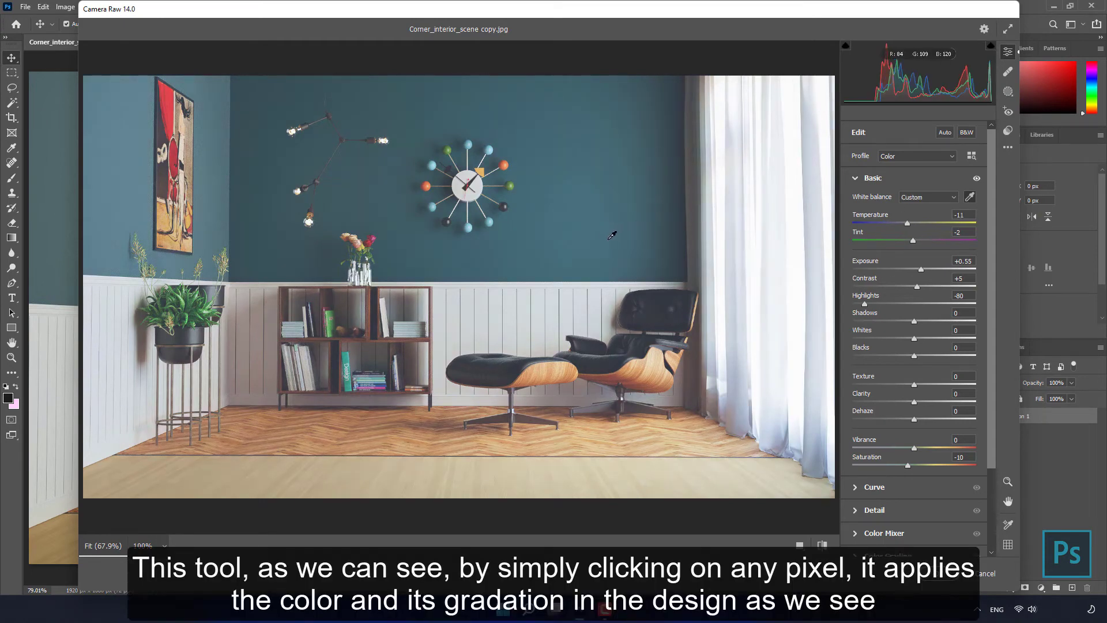
{"action": "left_click", "coordinate": [507, 161]}
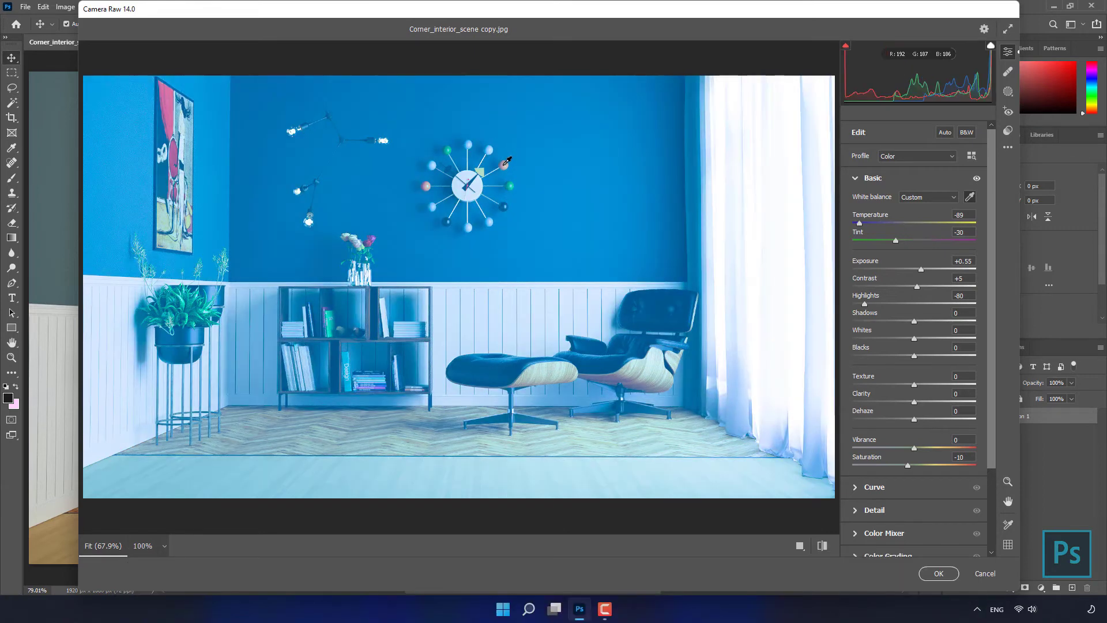
{"action": "left_click", "coordinate": [490, 146]}
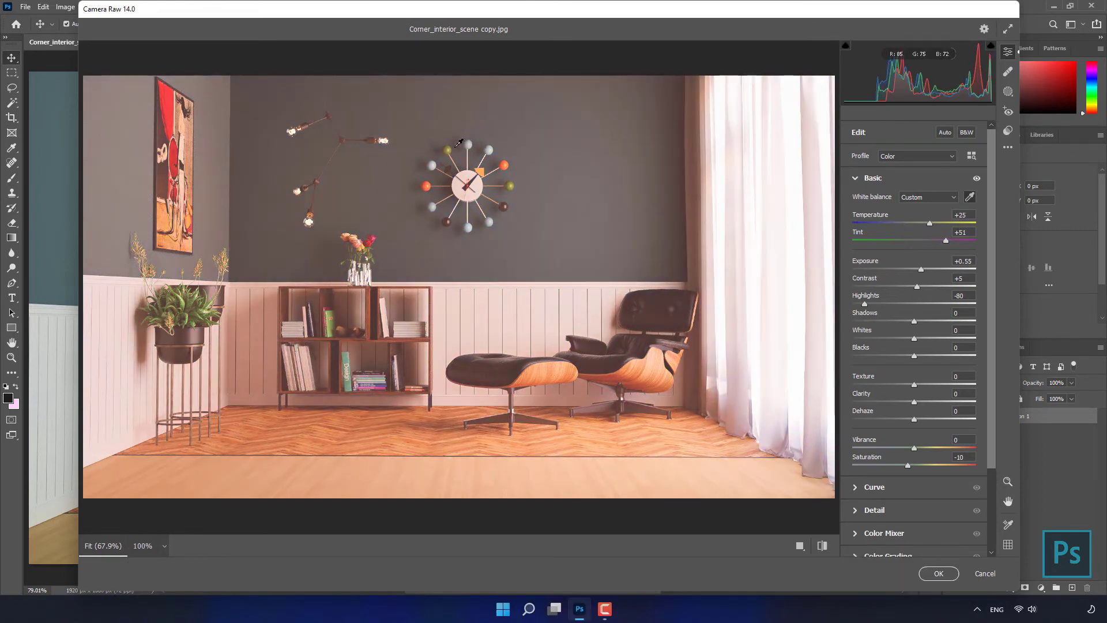
{"action": "left_click", "coordinate": [454, 144]}
{"action": "left_click", "coordinate": [173, 114]}
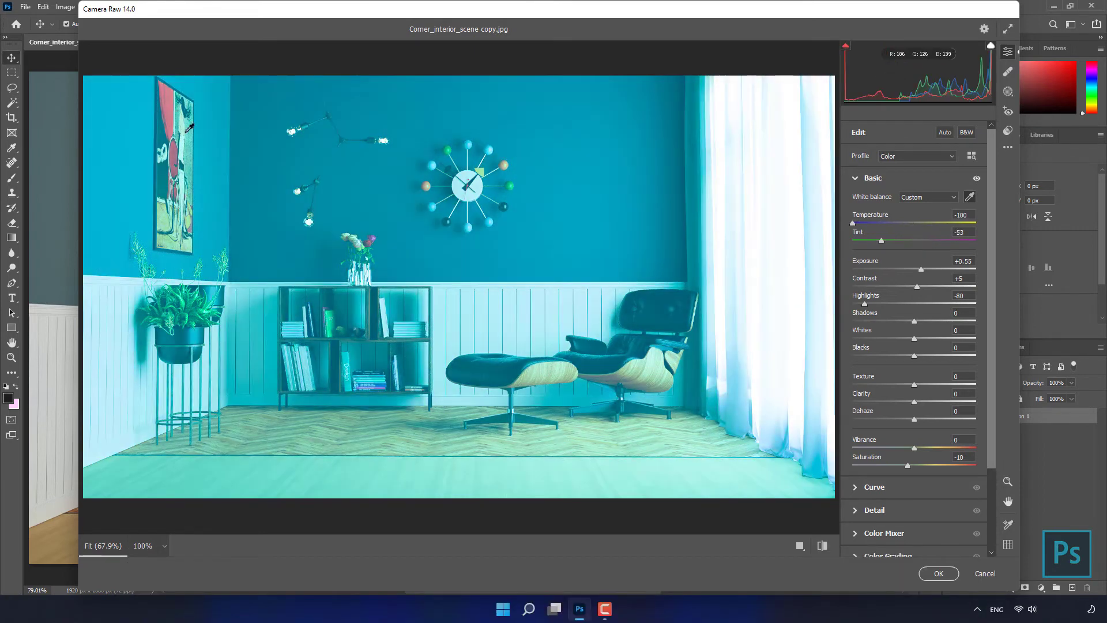
{"action": "left_click", "coordinate": [261, 306]}
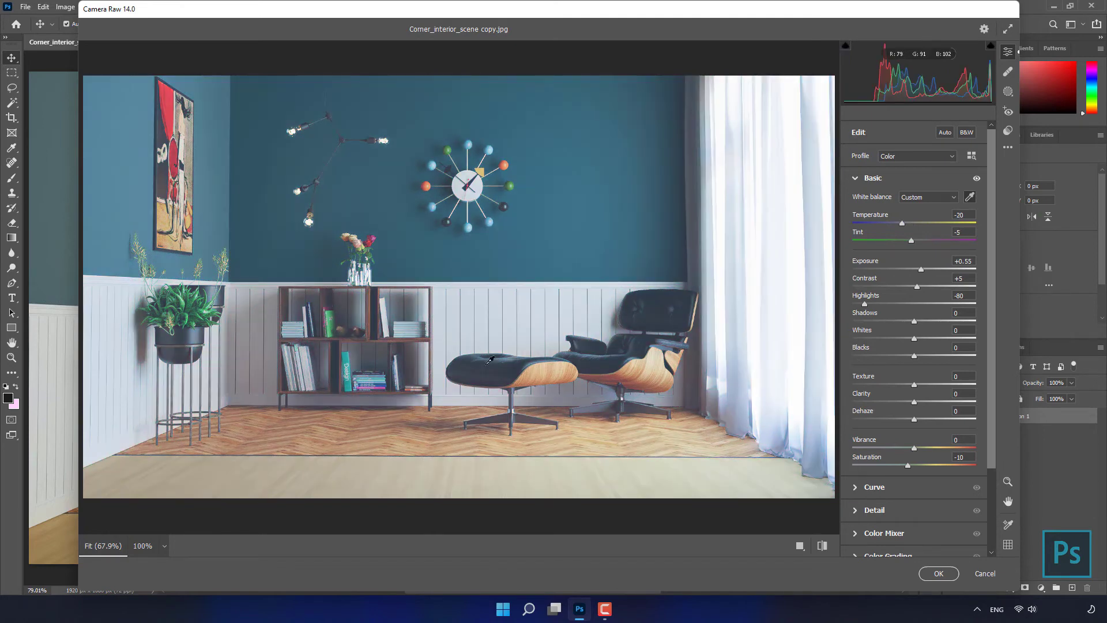
{"action": "left_click", "coordinate": [696, 236]}
{"action": "left_click", "coordinate": [693, 228]}
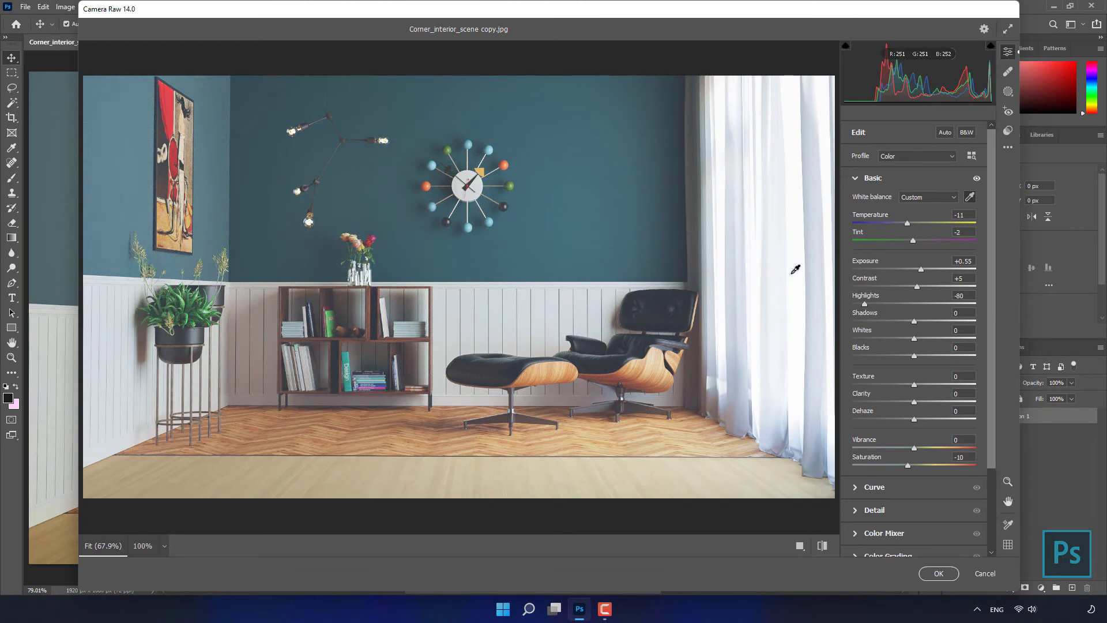
{"action": "left_click", "coordinate": [732, 324]}
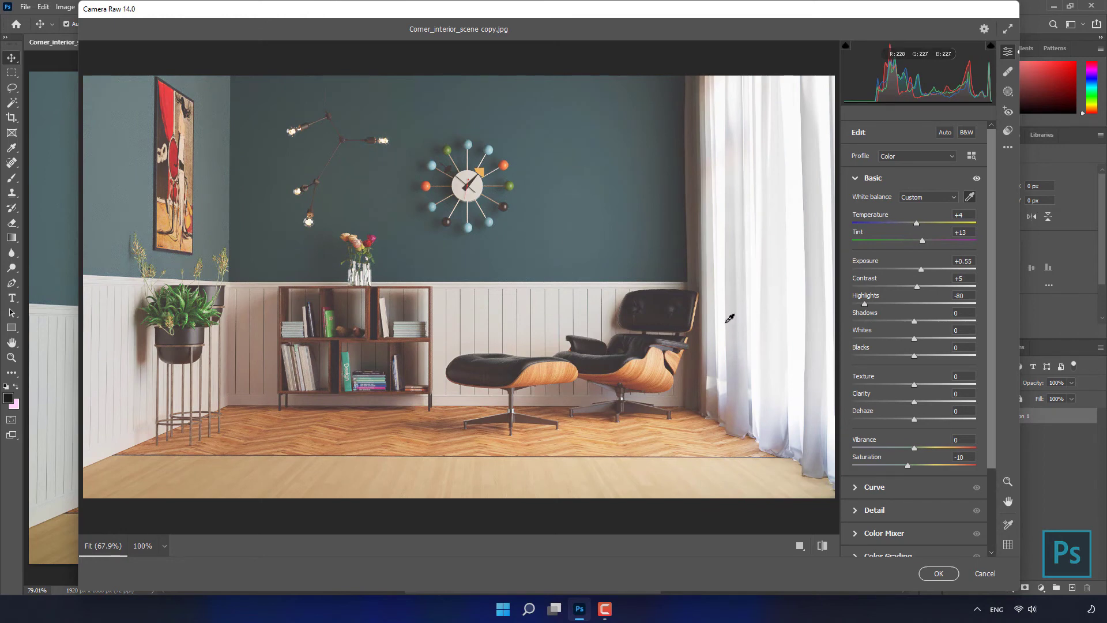
{"action": "left_click", "coordinate": [693, 252]}
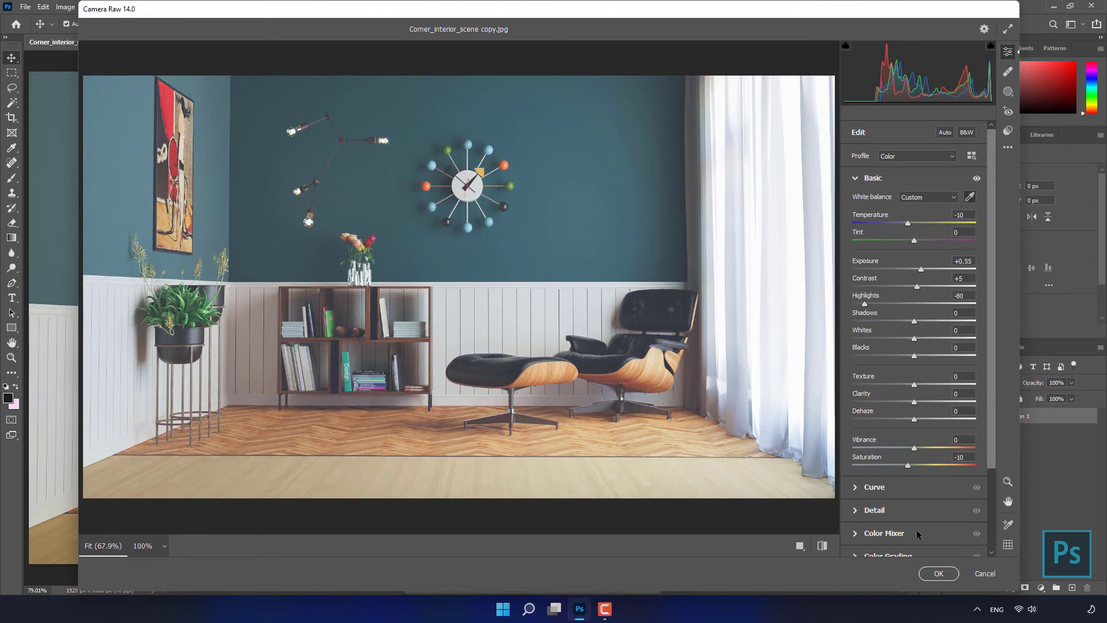
{"action": "left_click", "coordinate": [939, 573]}
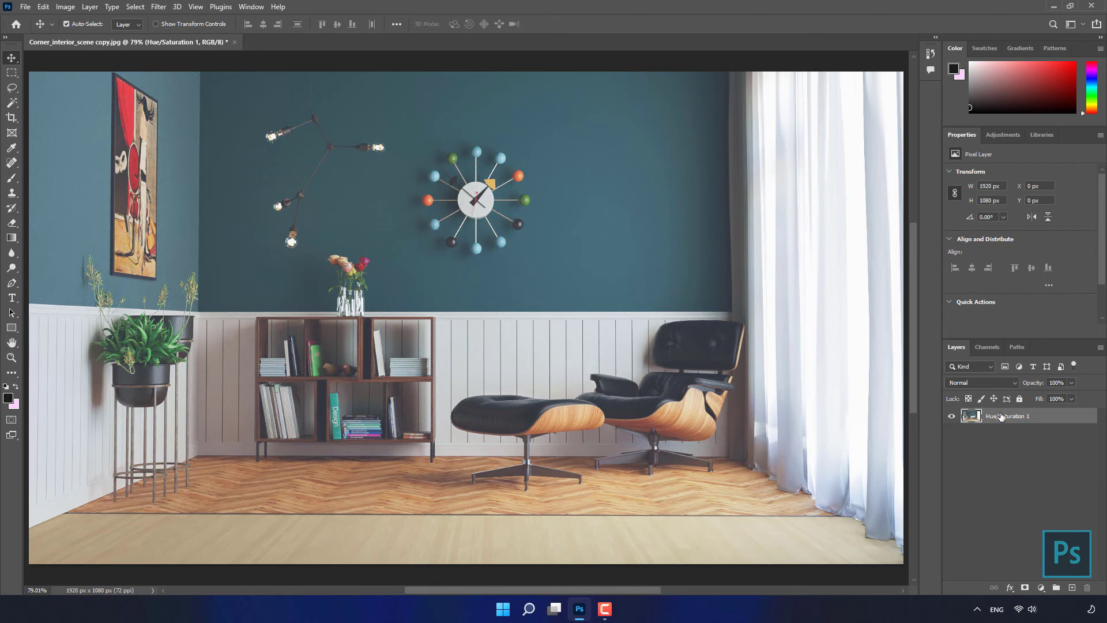
- Add a Color Lookup layer using Patreon_ColderHighlits.CUBE, then hide it
{"action": "left_click", "coordinate": [1003, 134]}
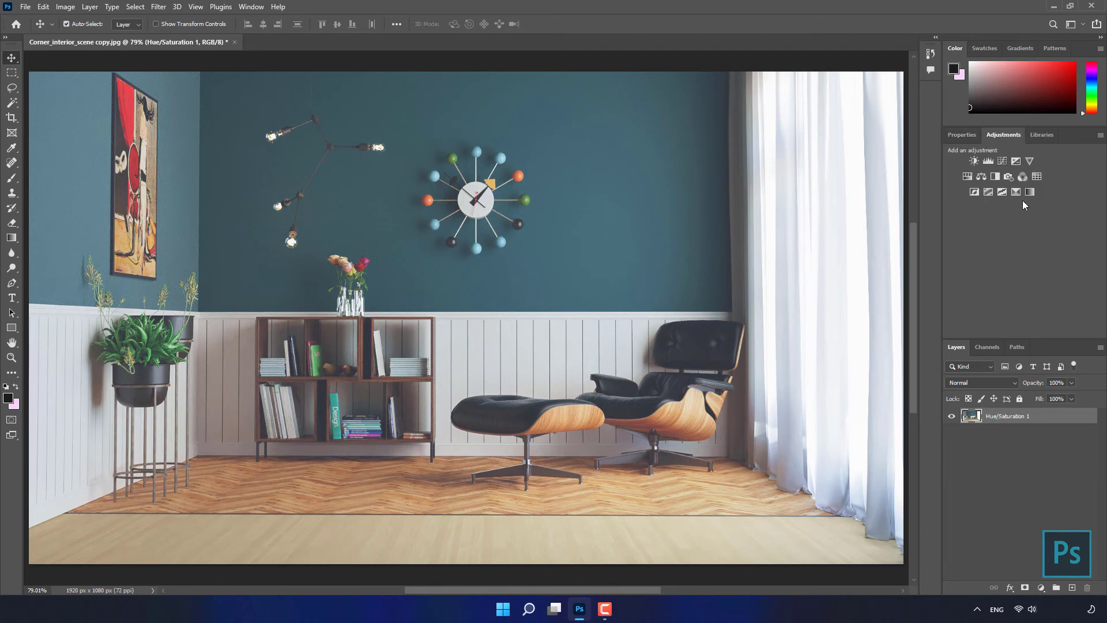
{"action": "left_click", "coordinate": [1044, 183]}
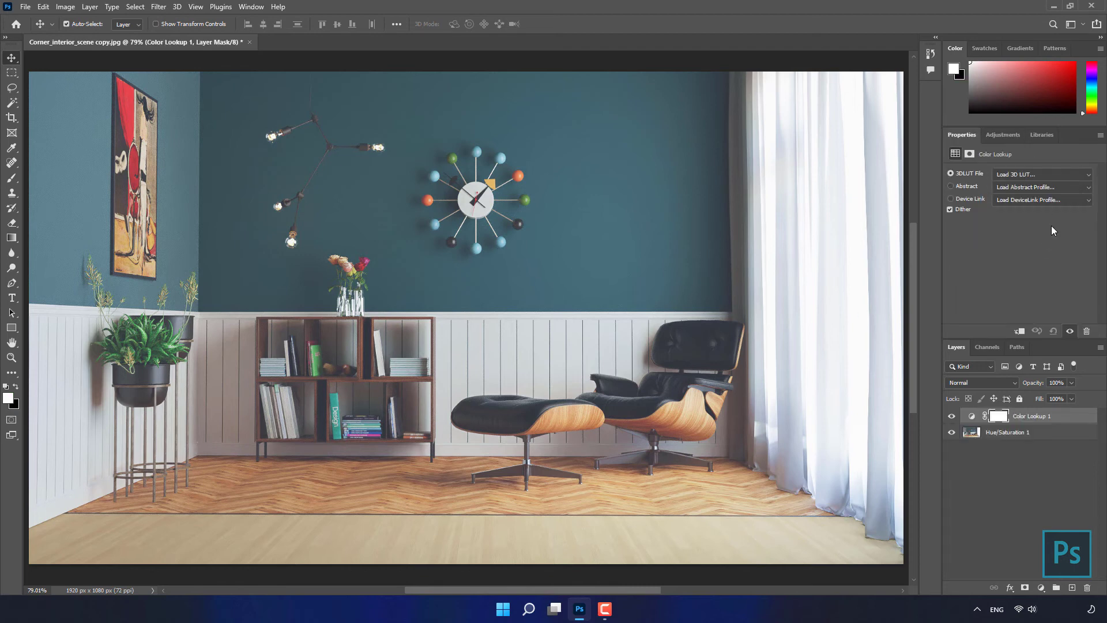
{"action": "left_click", "coordinate": [1049, 179]}
{"action": "scroll", "coordinate": [1015, 213], "scroll_direction": "down", "scroll_amount": 5}
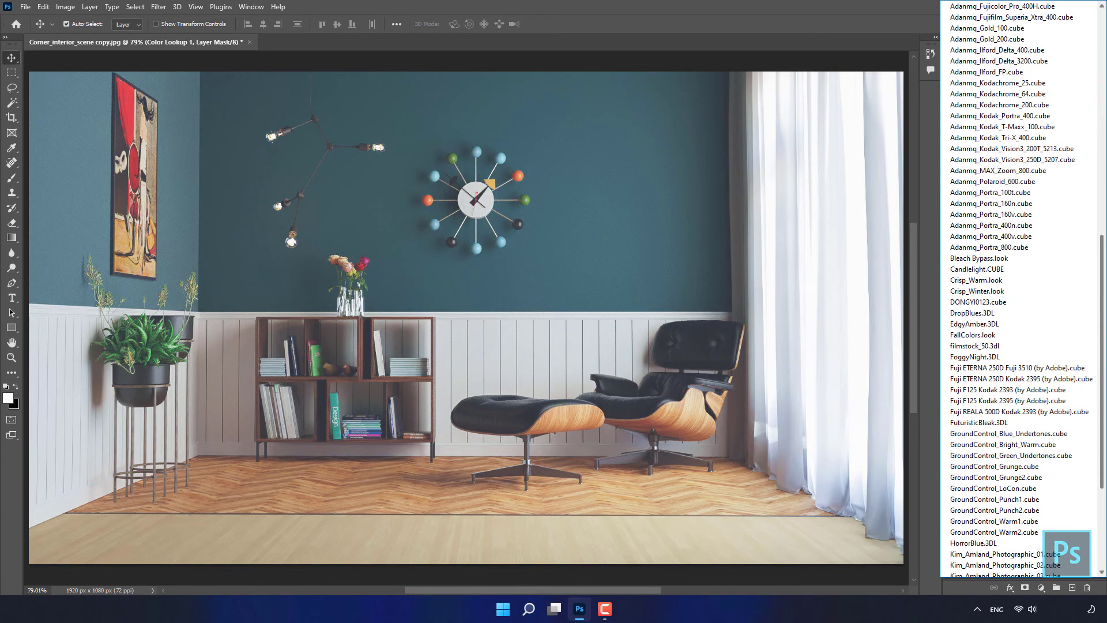
{"action": "scroll", "coordinate": [1014, 507], "scroll_direction": "down", "scroll_amount": 5}
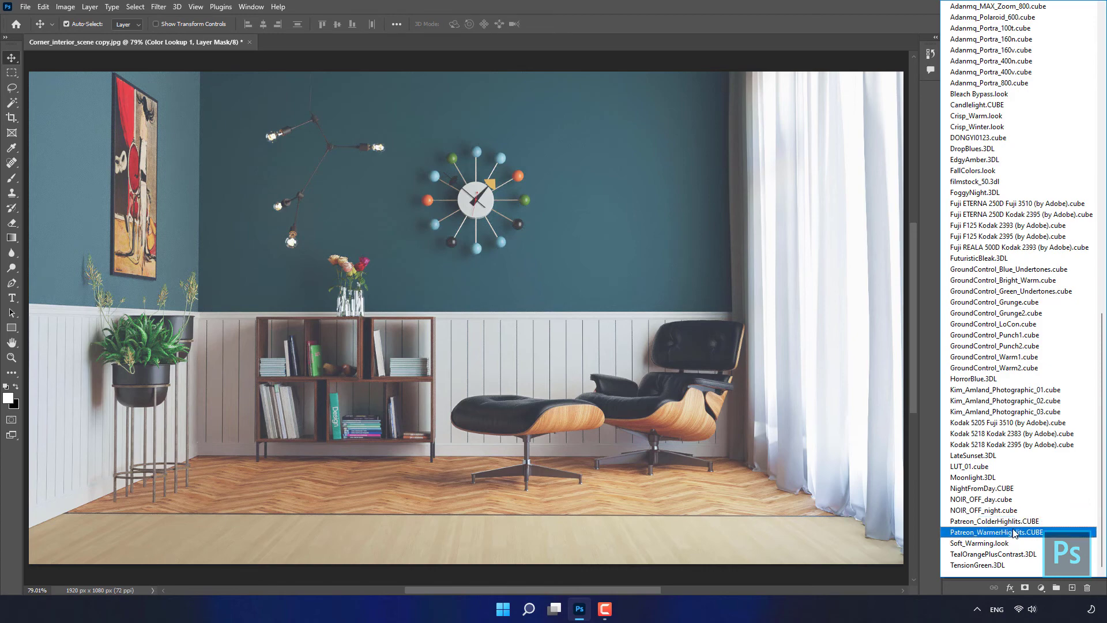
{"action": "left_click", "coordinate": [1008, 521]}
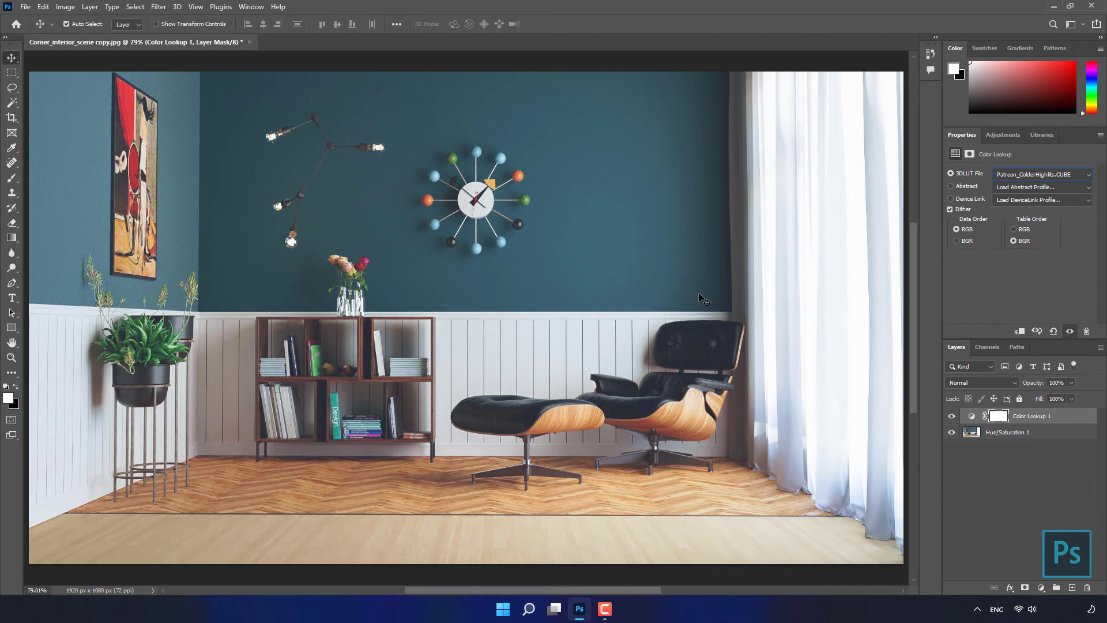
{"action": "left_click", "coordinate": [952, 416]}
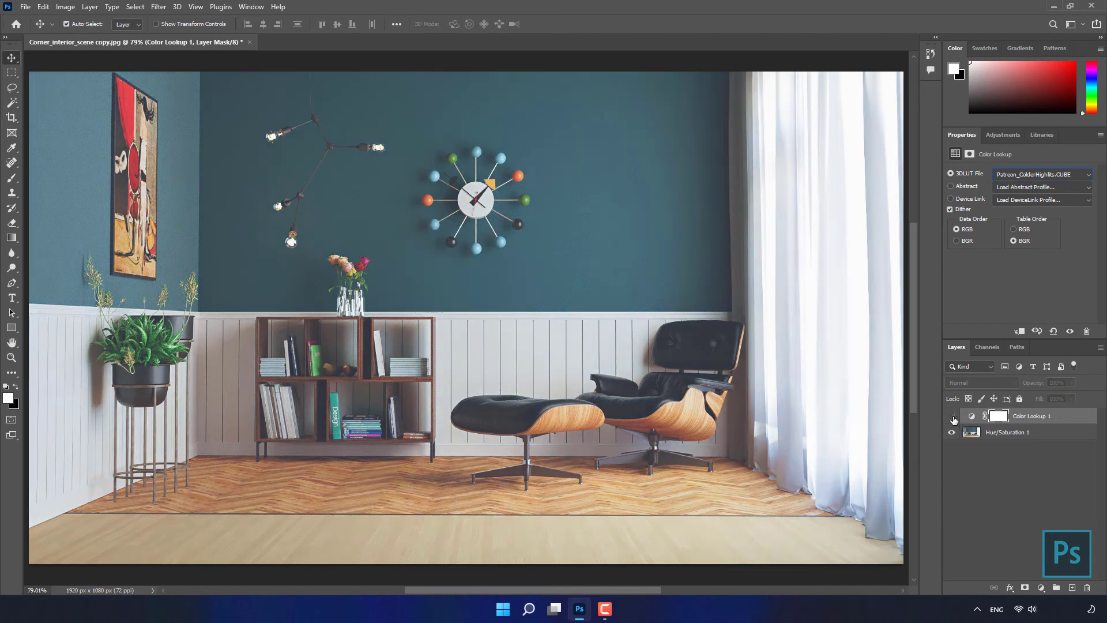
- Add a second Color Lookup layer with Patreon_WarmerHighlits.CUBE and toggle it off to compare
{"action": "left_click", "coordinate": [1002, 135]}
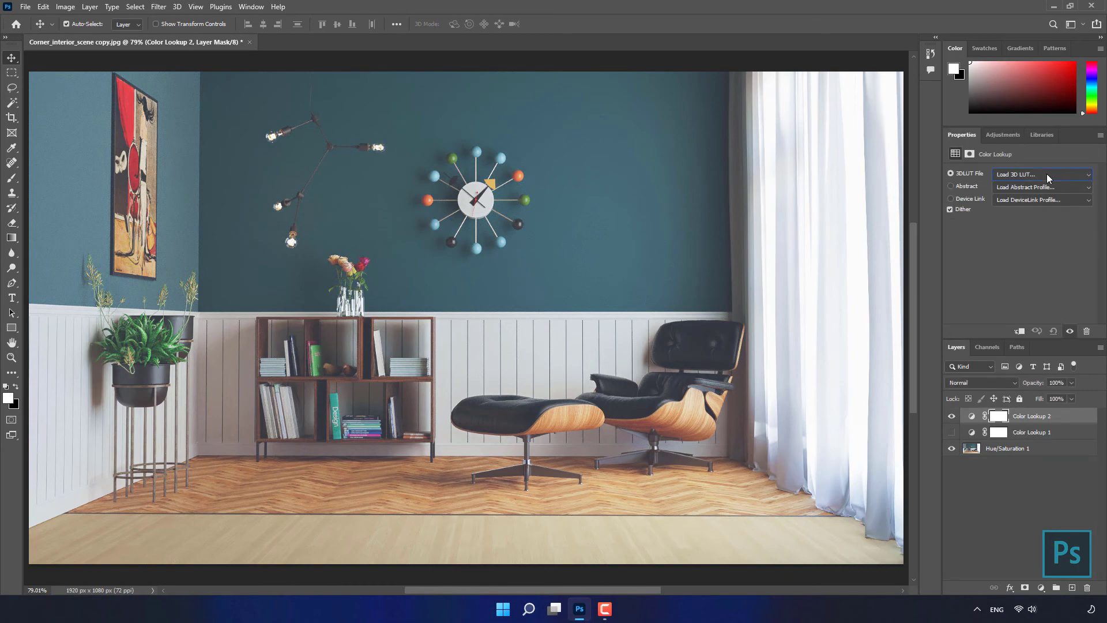
{"action": "left_click", "coordinate": [1046, 174]}
{"action": "scroll", "coordinate": [1017, 289], "scroll_direction": "down", "scroll_amount": 10}
{"action": "scroll", "coordinate": [1017, 288], "scroll_direction": "down", "scroll_amount": 5}
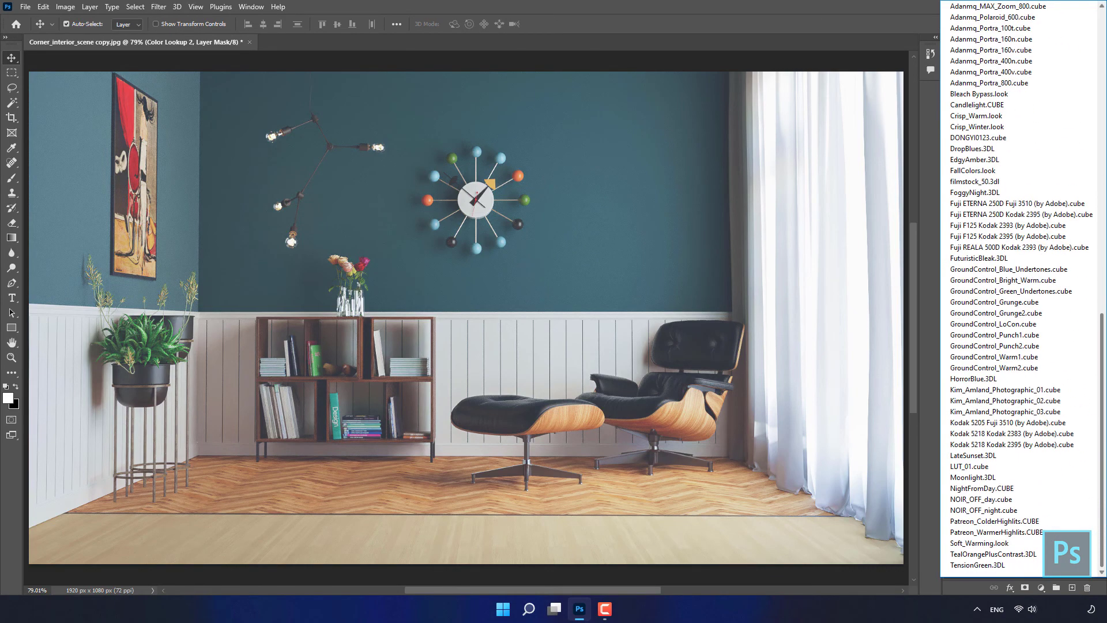
{"action": "left_click", "coordinate": [1016, 531]}
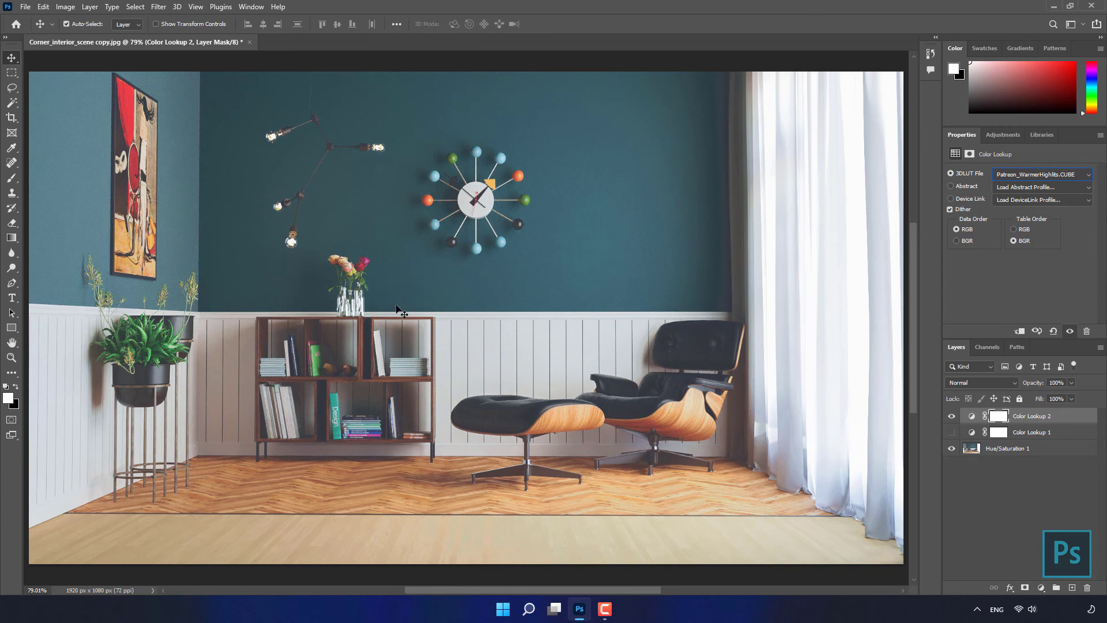
{"action": "left_click", "coordinate": [953, 416]}
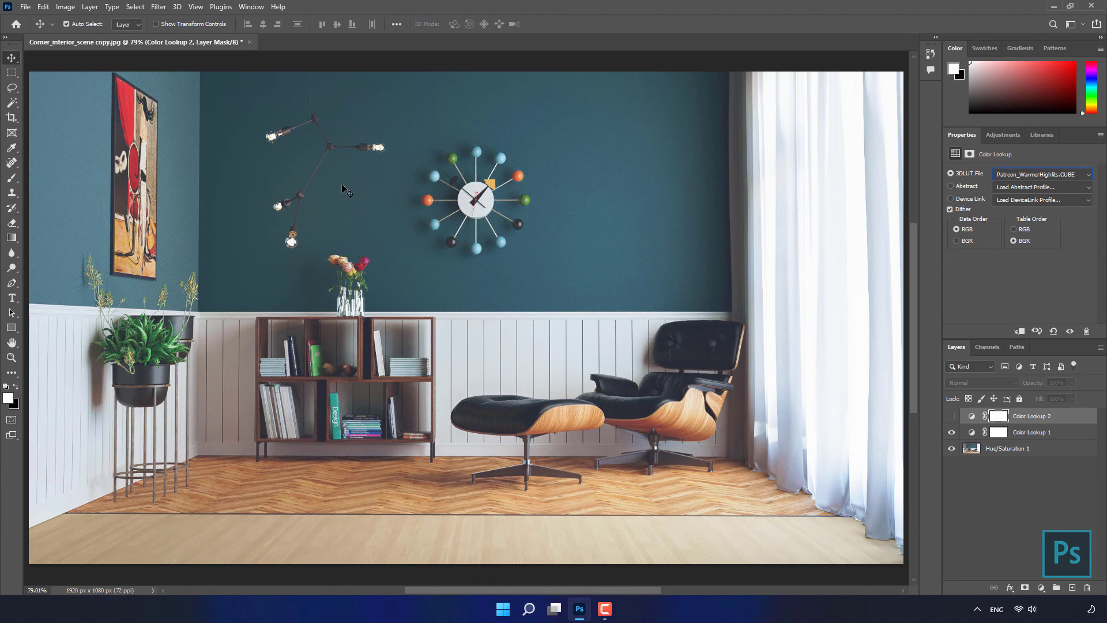
- Save a JPEG copy named Corner_interior_scene copy 2.jpg to the Desktop
{"action": "left_click", "coordinate": [30, 8]}
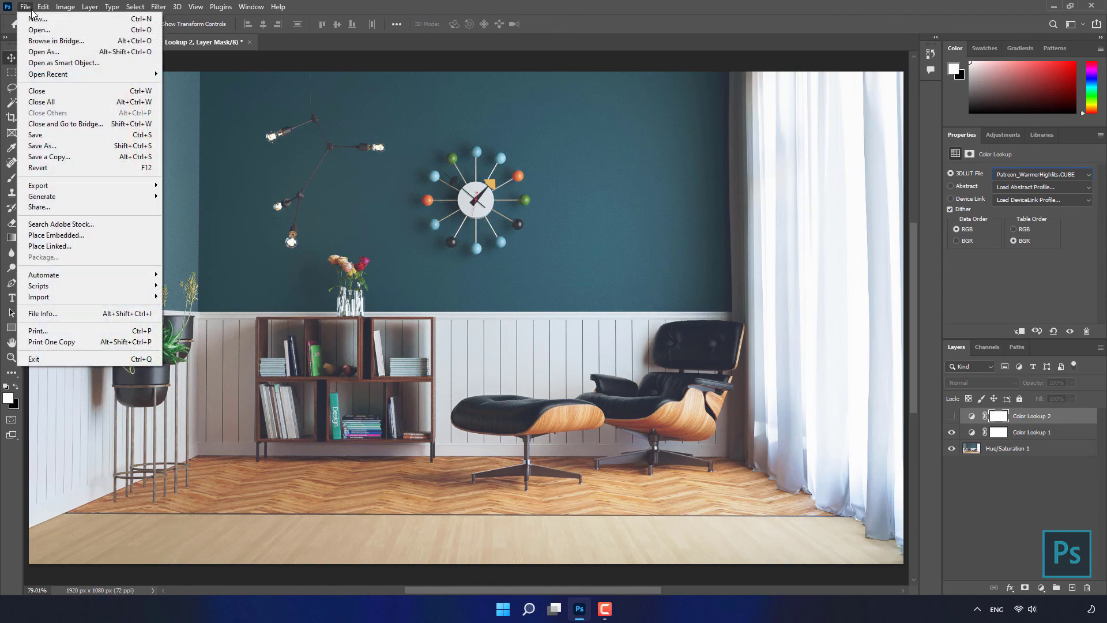
{"action": "left_click", "coordinate": [78, 157]}
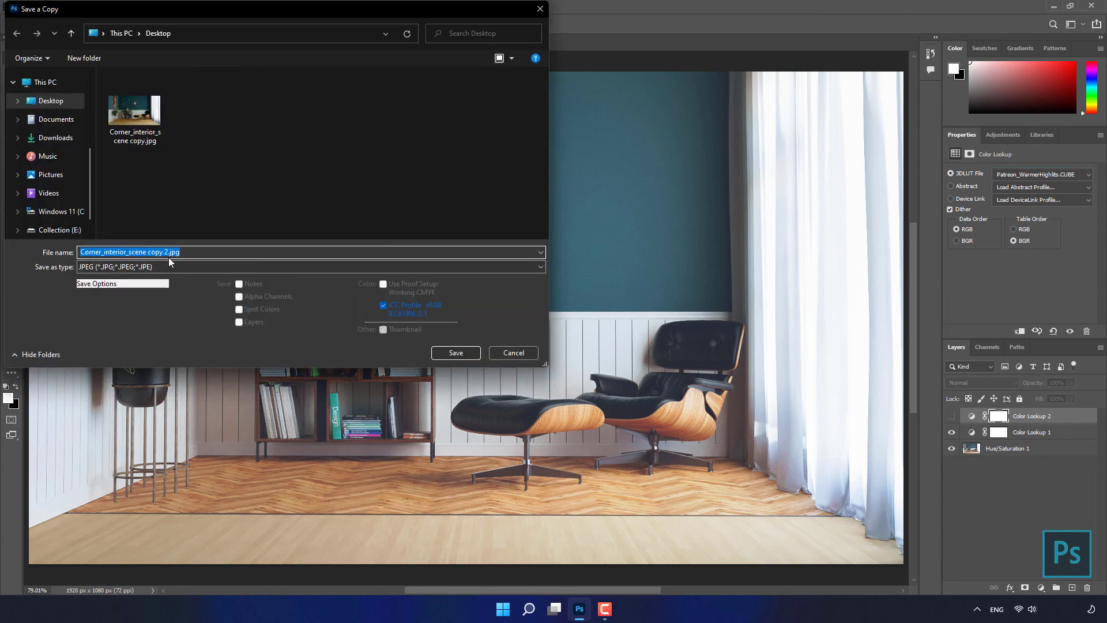
{"action": "left_click", "coordinate": [166, 253]}
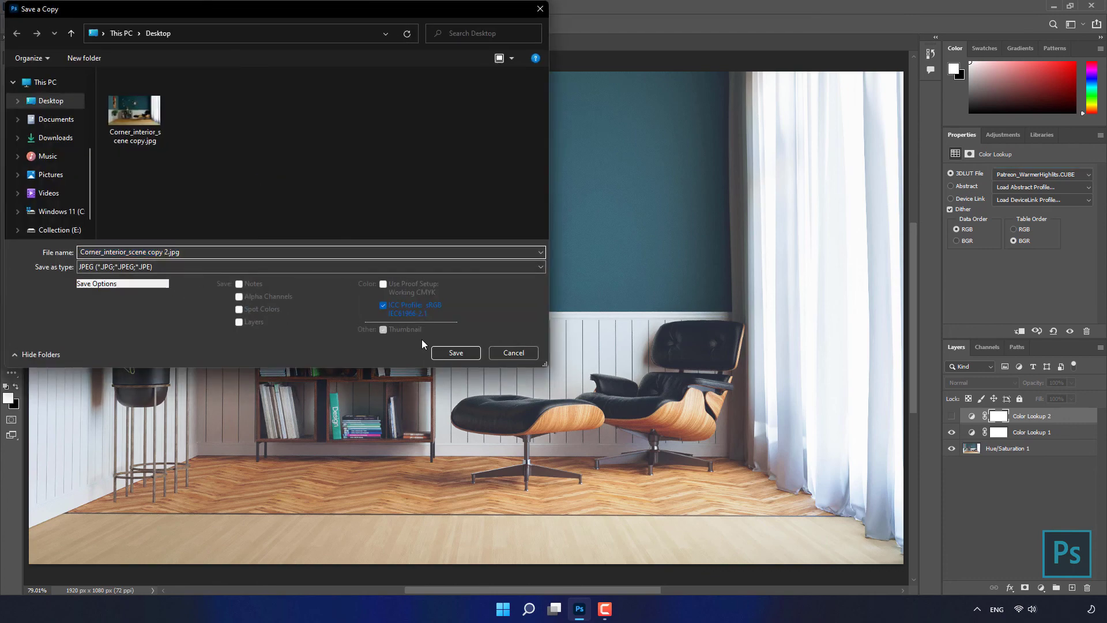
{"action": "left_click", "coordinate": [455, 353]}
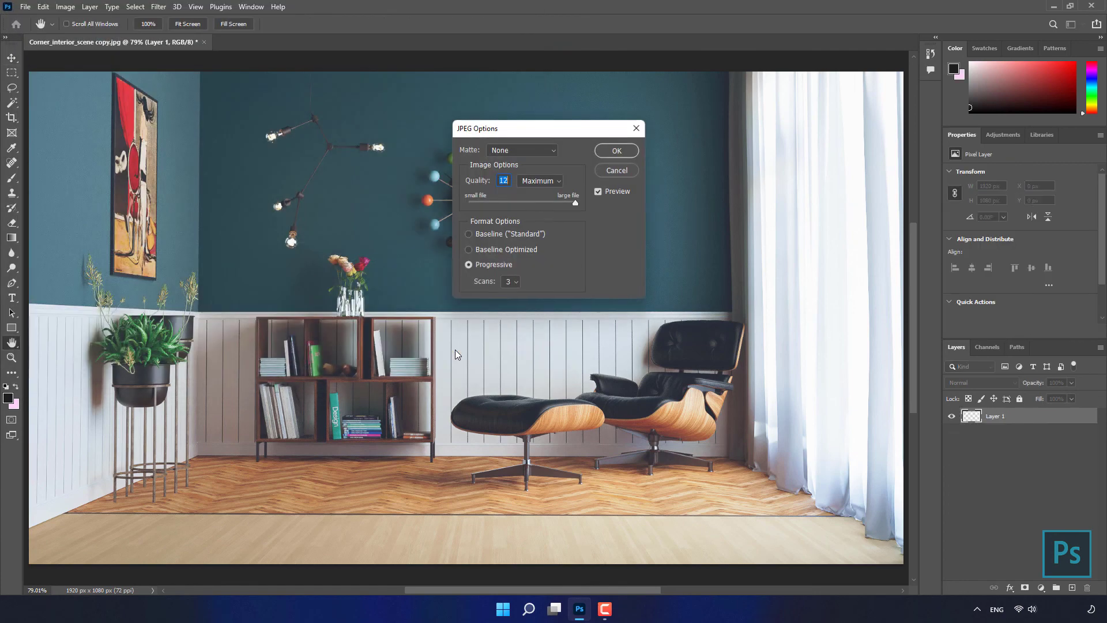
{"action": "left_click", "coordinate": [617, 151]}
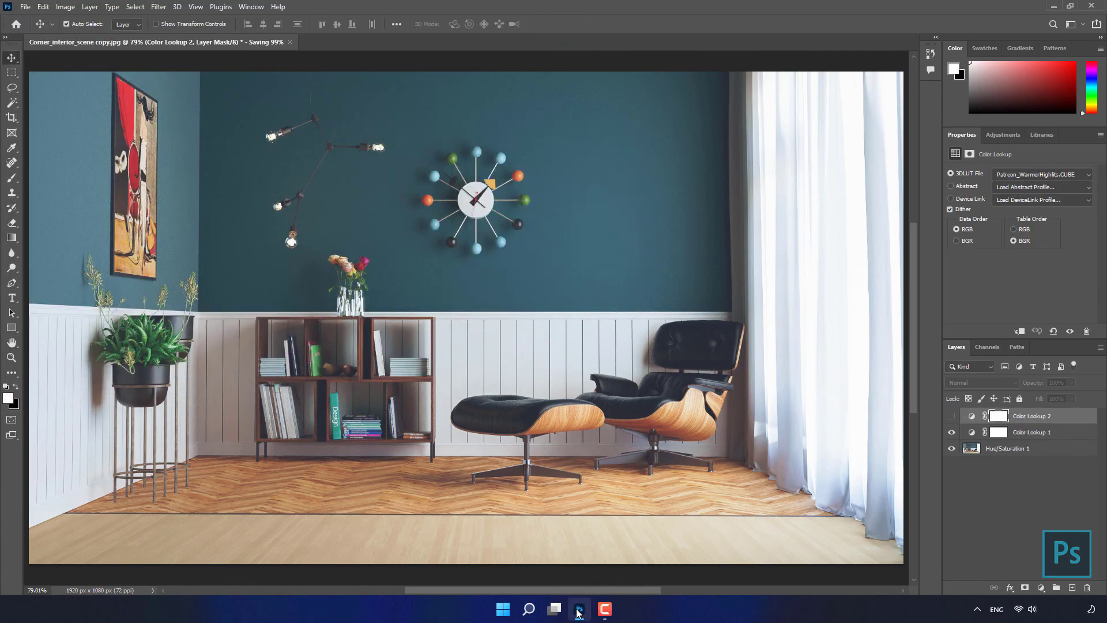
- Move the original copy.jpg beside copy 2.jpg on the desktop and open it in Photos
{"action": "left_click", "coordinate": [1053, 7]}
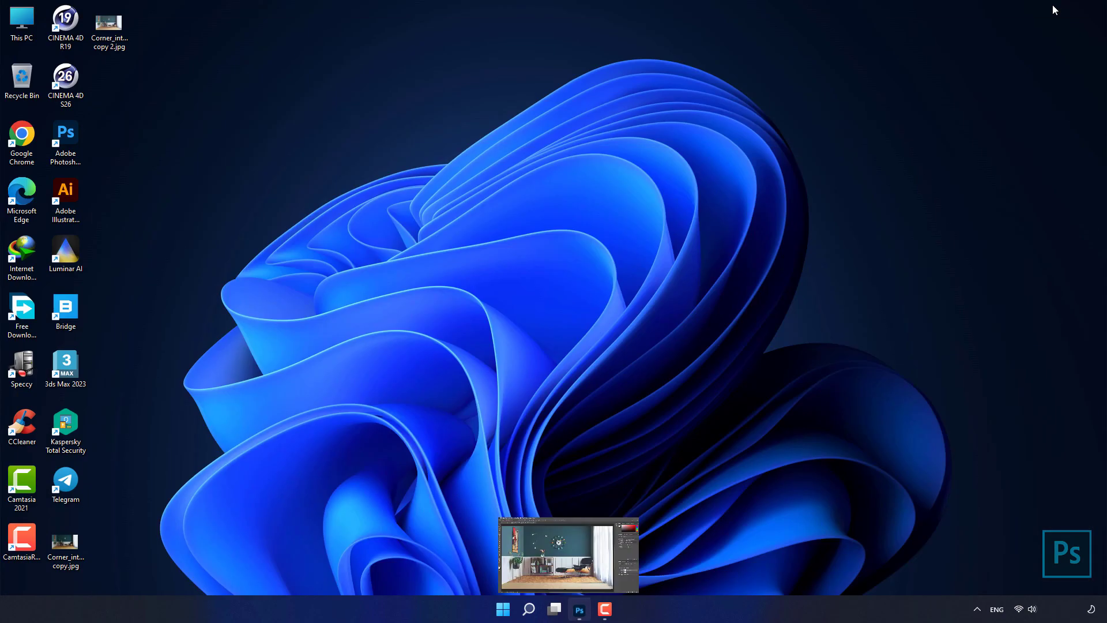
{"action": "left_click_drag", "start_coordinate": [87, 543], "coordinate": [306, 26]}
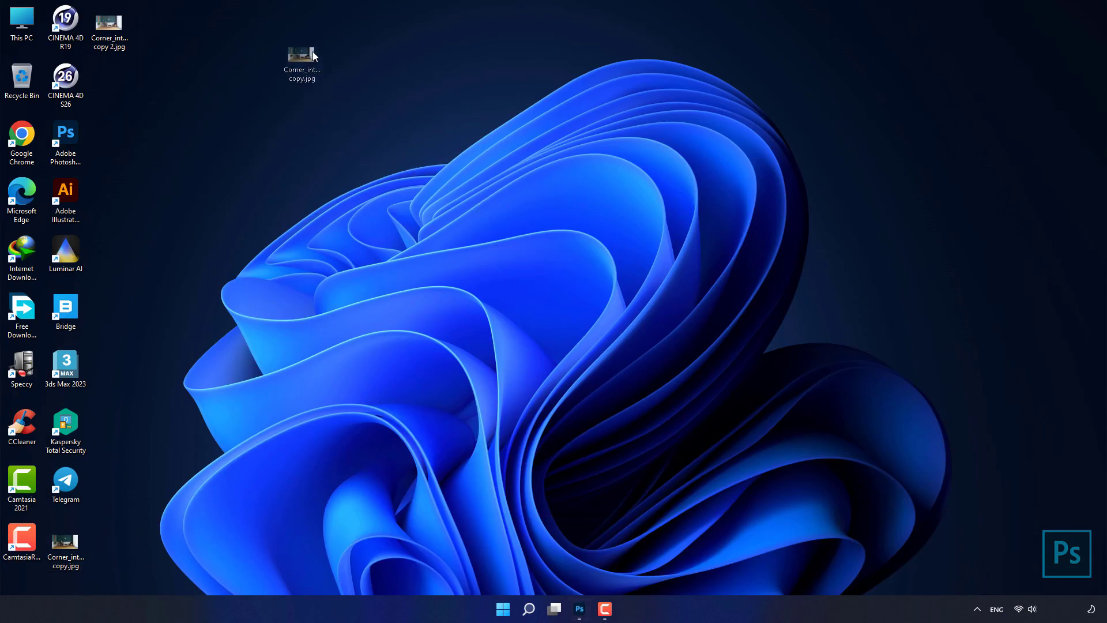
{"action": "left_click_drag", "start_coordinate": [116, 25], "coordinate": [324, 23]}
{"action": "double_click", "coordinate": [288, 26]}
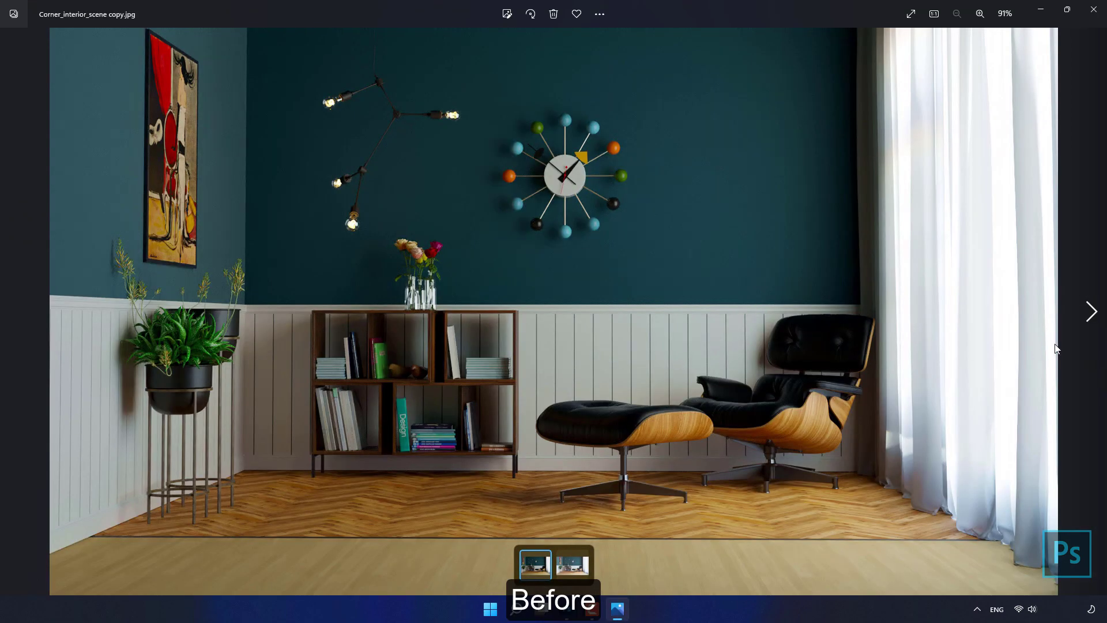
- Flip between original copy.jpg and graded copy 2.jpg, finishing on the graded version
{"action": "left_click", "coordinate": [1091, 312]}
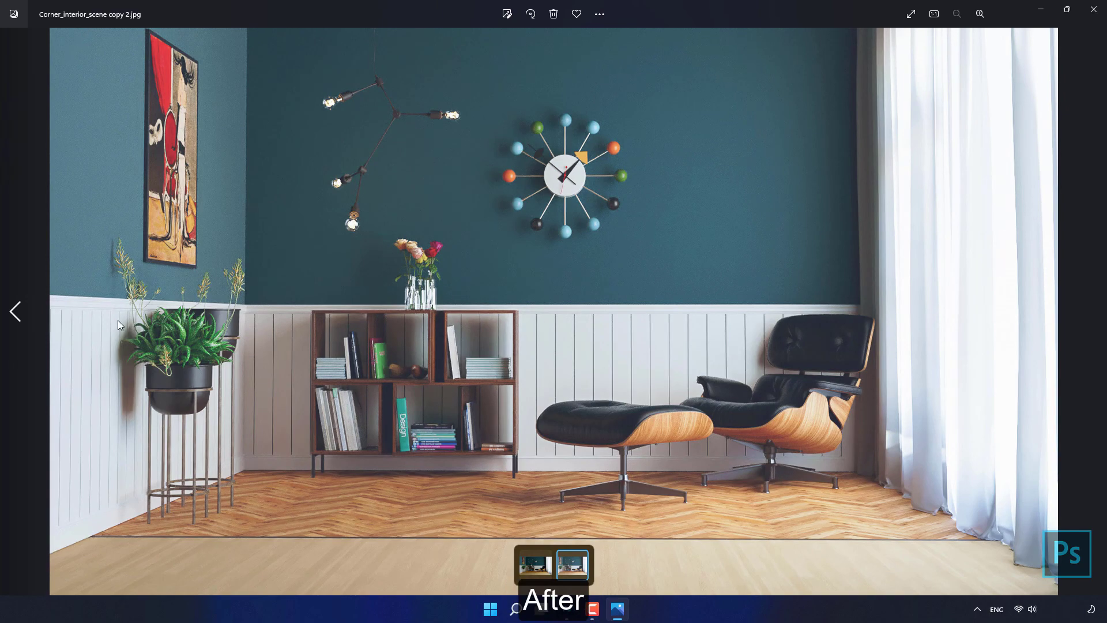
{"action": "left_click", "coordinate": [17, 311]}
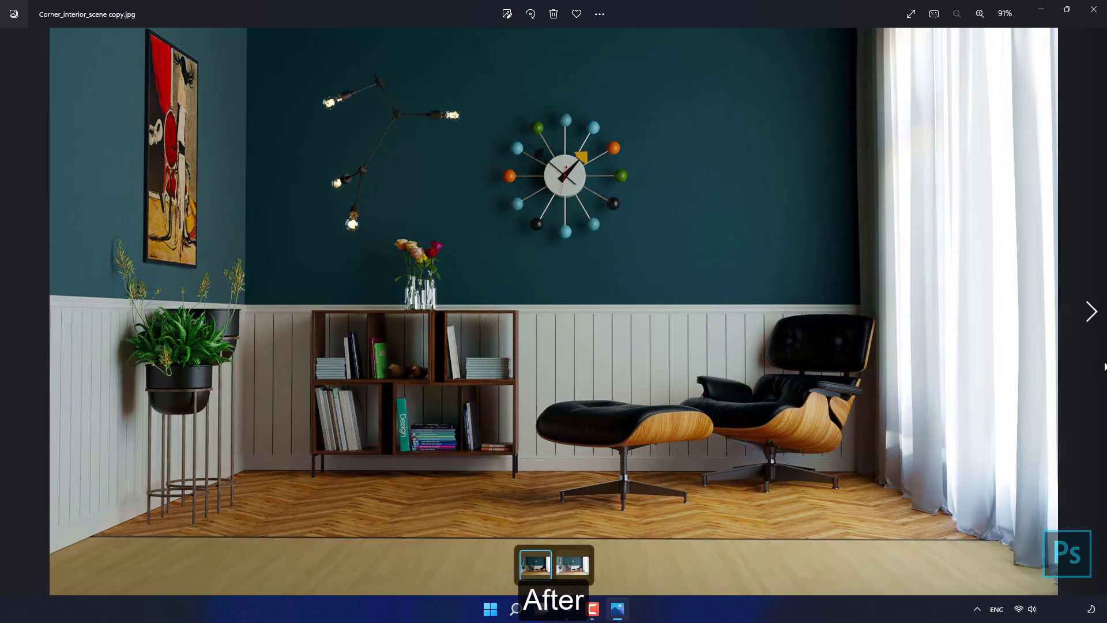
{"action": "left_click", "coordinate": [1095, 317]}
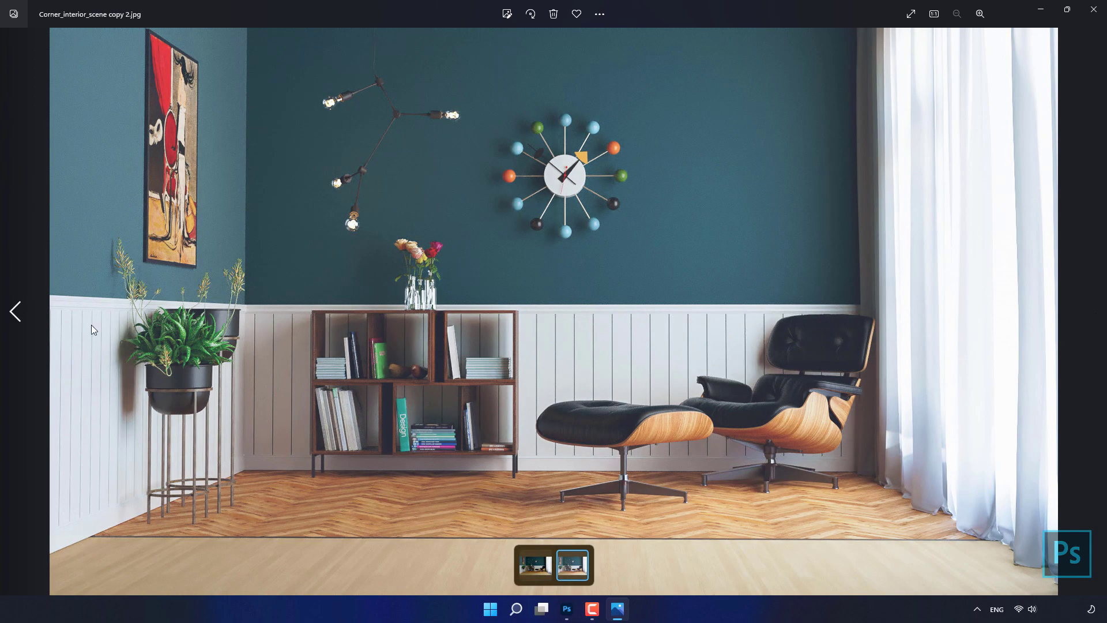
{"action": "left_click", "coordinate": [17, 312]}
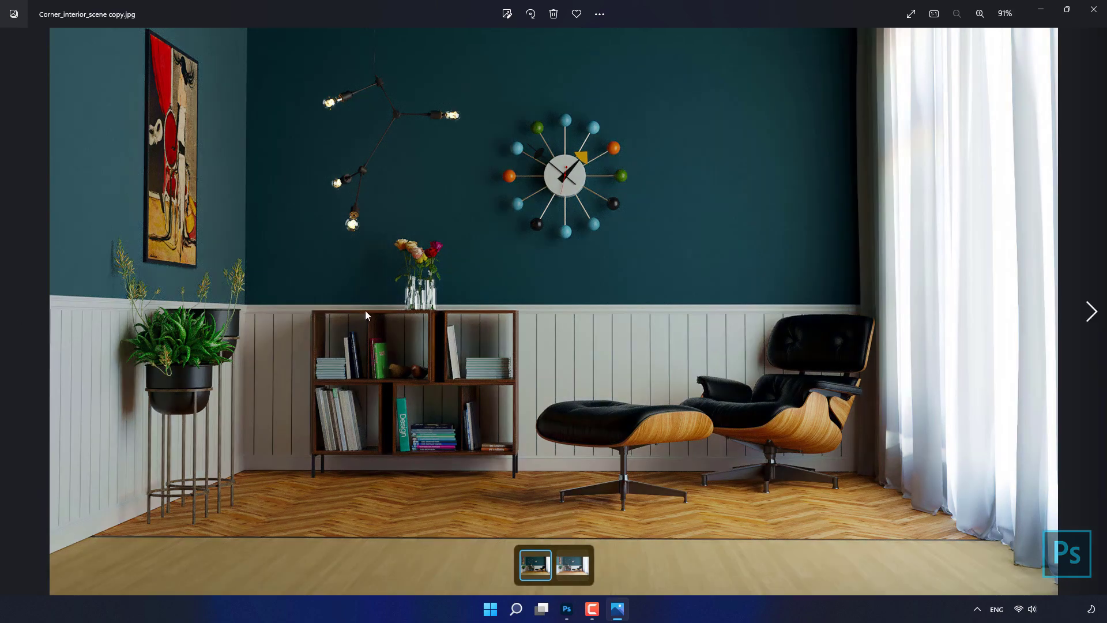
{"action": "left_click", "coordinate": [1092, 312]}
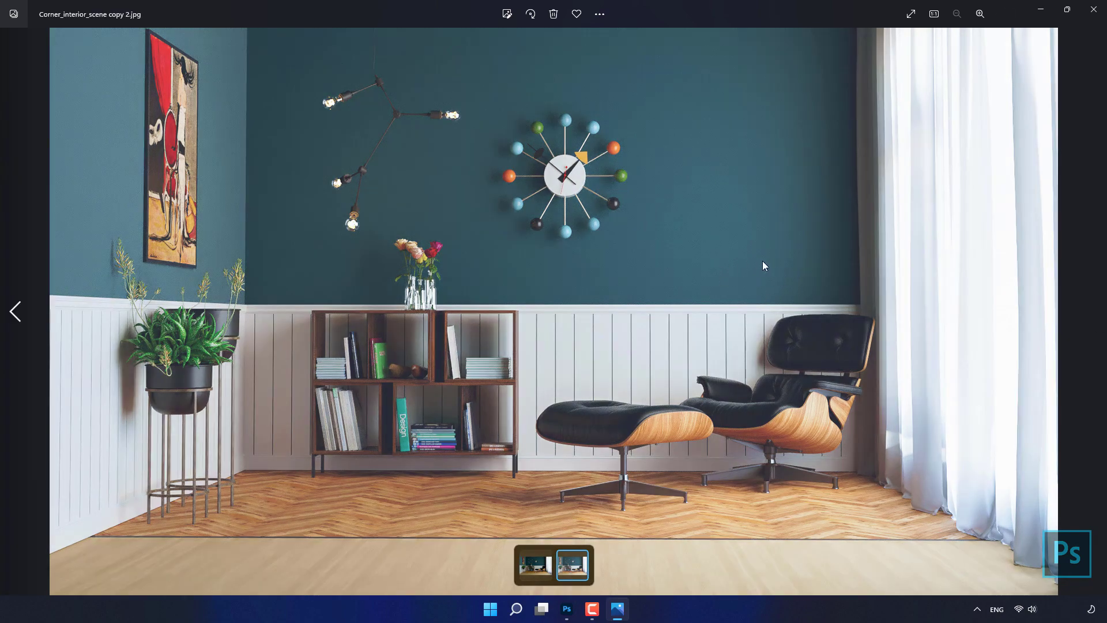